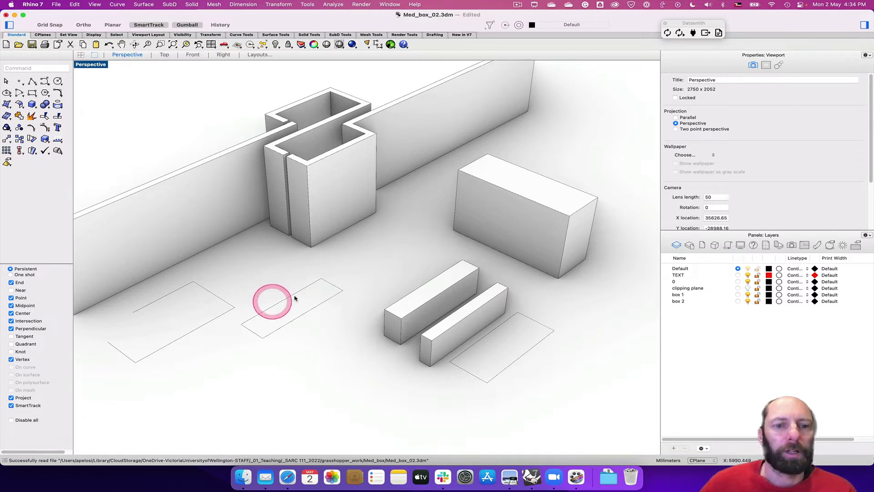
Step: Save a perspective view looking along the long wall toward the two tall boxes as the named view per1
{"action": "right_click_drag", "start_coordinate": [295, 298], "coordinate": [307, 280]}
{"action": "scroll", "coordinate": [304, 255], "scroll_direction": "up", "scroll_amount": 7}
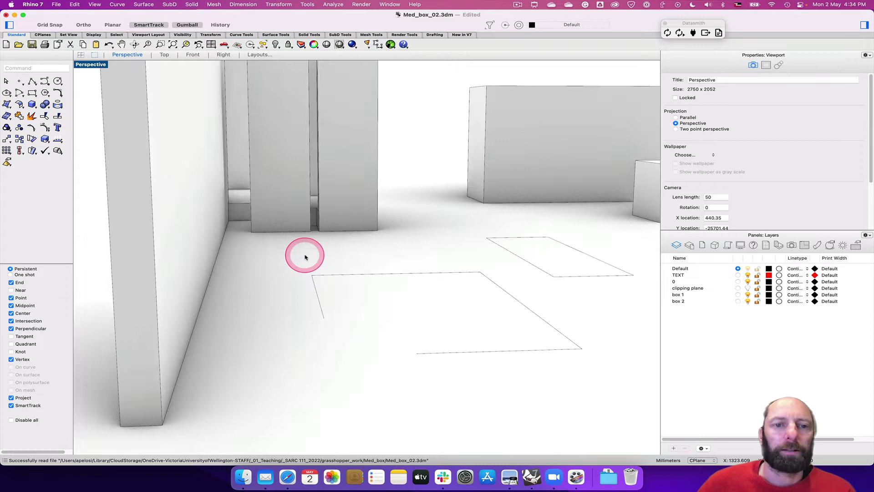
{"action": "scroll", "coordinate": [304, 257], "scroll_direction": "up", "scroll_amount": 15}
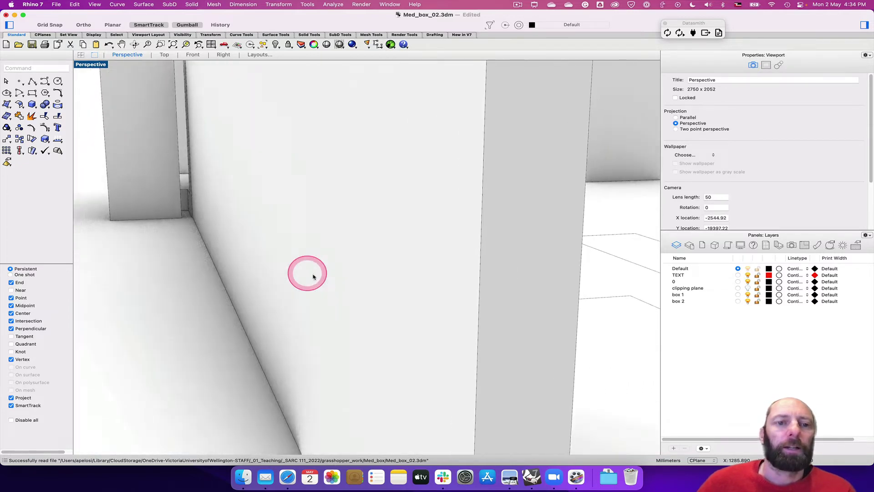
{"action": "scroll", "coordinate": [313, 277], "scroll_direction": "down", "scroll_amount": 15}
{"action": "right_click_drag", "start_coordinate": [361, 289], "coordinate": [271, 243]}
{"action": "scroll", "coordinate": [269, 234], "scroll_direction": "up", "scroll_amount": 10}
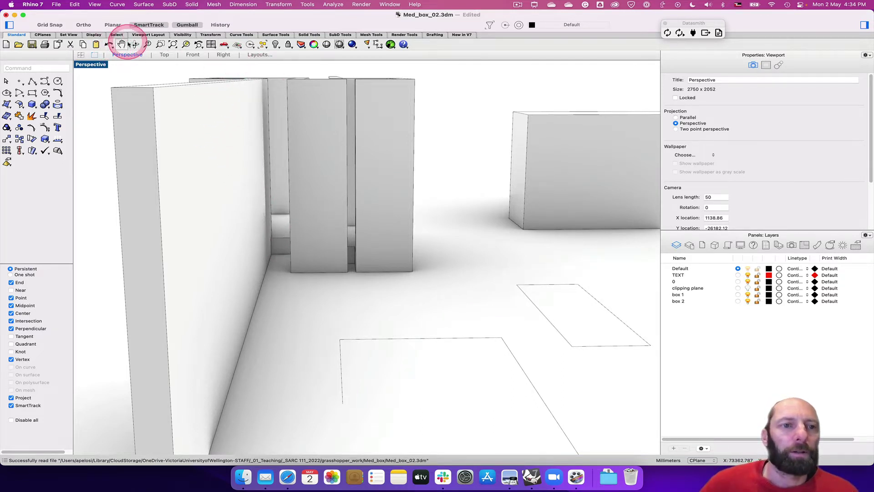
{"action": "left_click", "coordinate": [68, 35]}
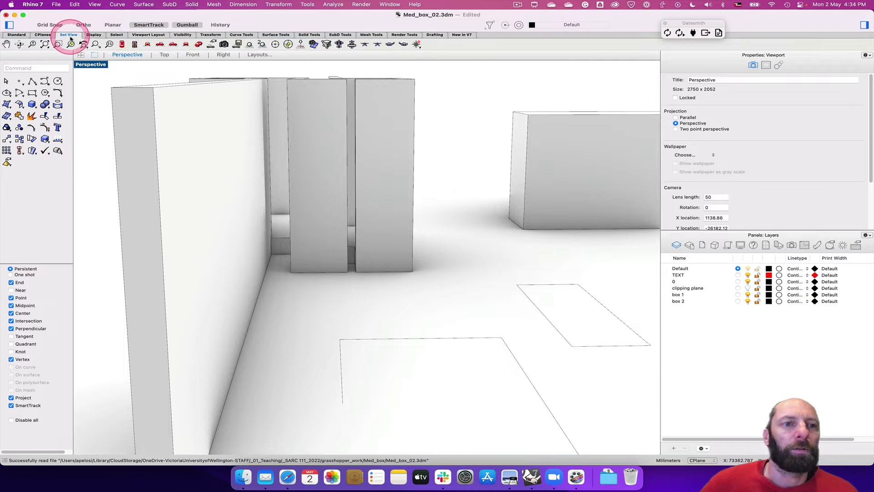
{"action": "left_click", "coordinate": [224, 45]}
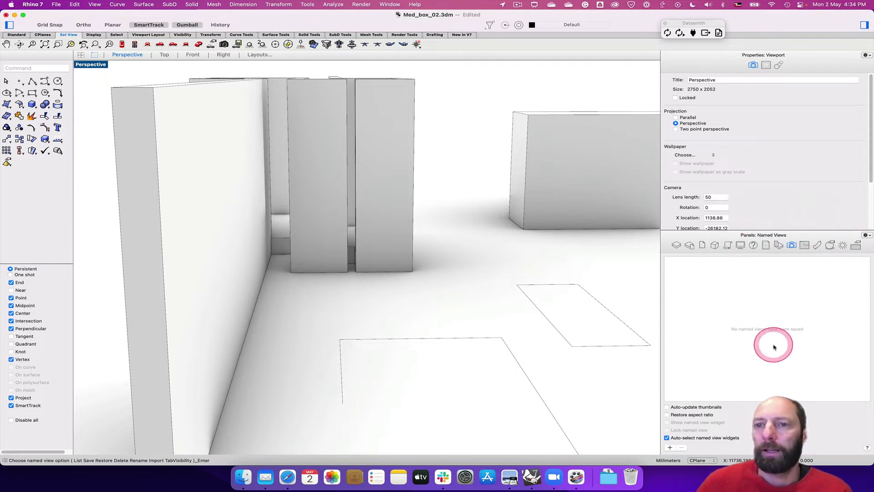
{"action": "left_click", "coordinate": [670, 448]}
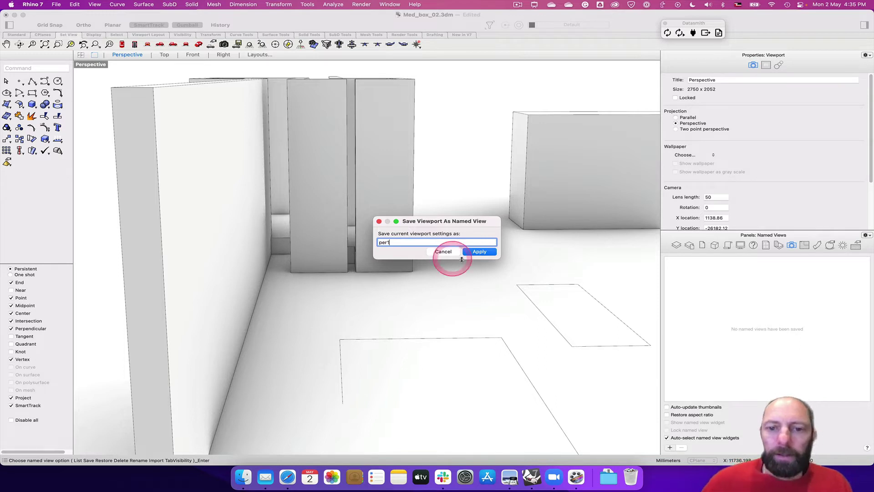
{"action": "left_click", "coordinate": [480, 251]}
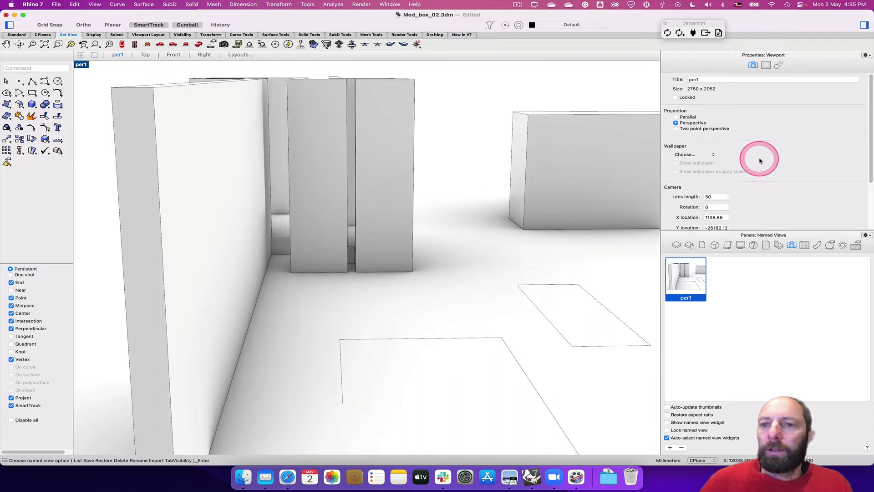
Step: Set both the camera's Z location and the Z target of the per1 viewport to 1700
{"action": "scroll", "coordinate": [760, 160], "scroll_direction": "down", "scroll_amount": 5}
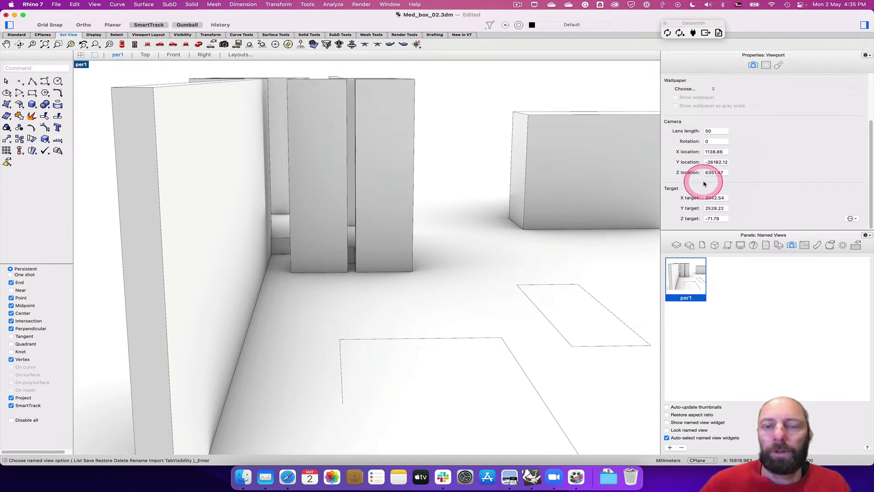
{"action": "left_click_drag", "start_coordinate": [724, 174], "coordinate": [704, 174]}
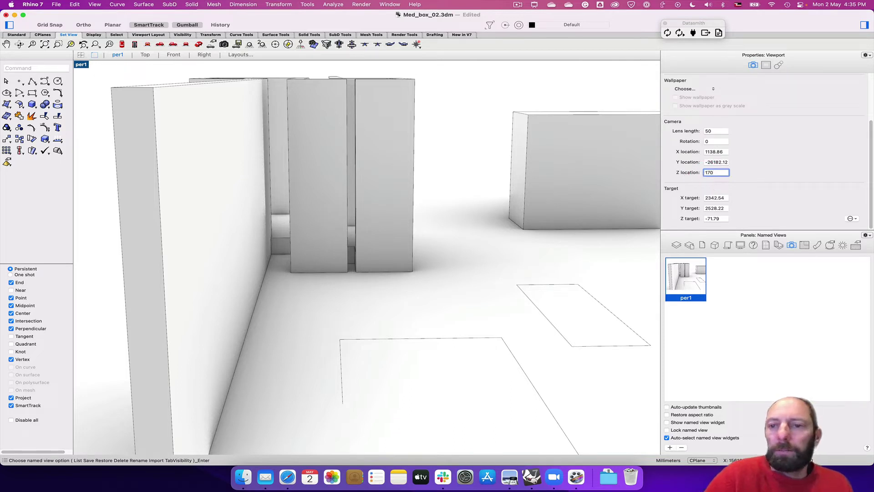
{"action": "type", "text": "1700"}
{"action": "key", "text": "Return"}
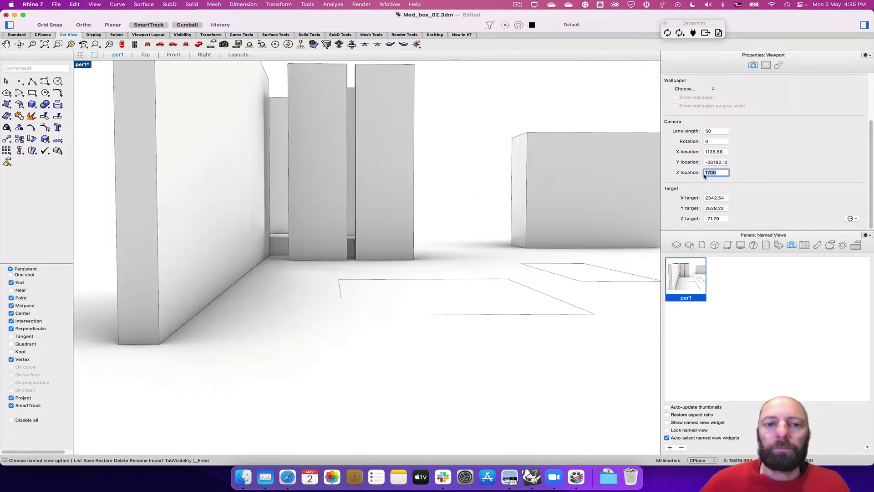
{"action": "left_click", "coordinate": [721, 220]}
{"action": "left_click_drag", "start_coordinate": [722, 219], "coordinate": [699, 219]}
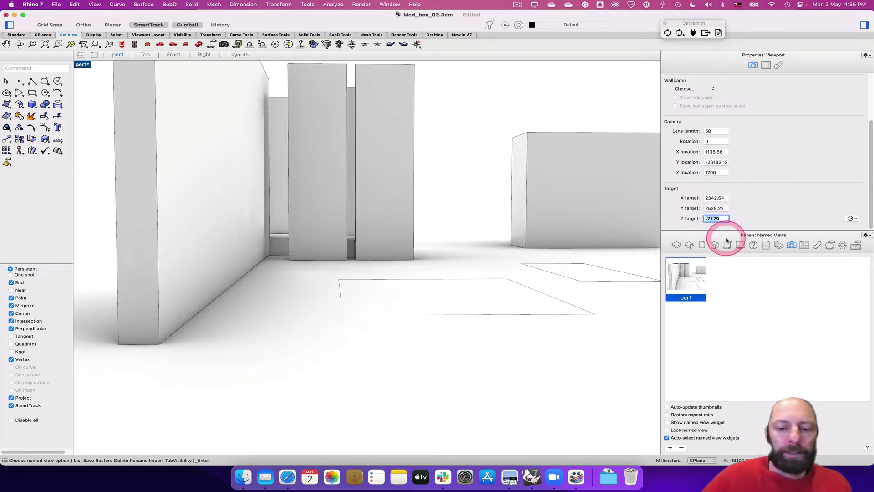
{"action": "type", "text": "1700"}
{"action": "key", "text": "Return"}
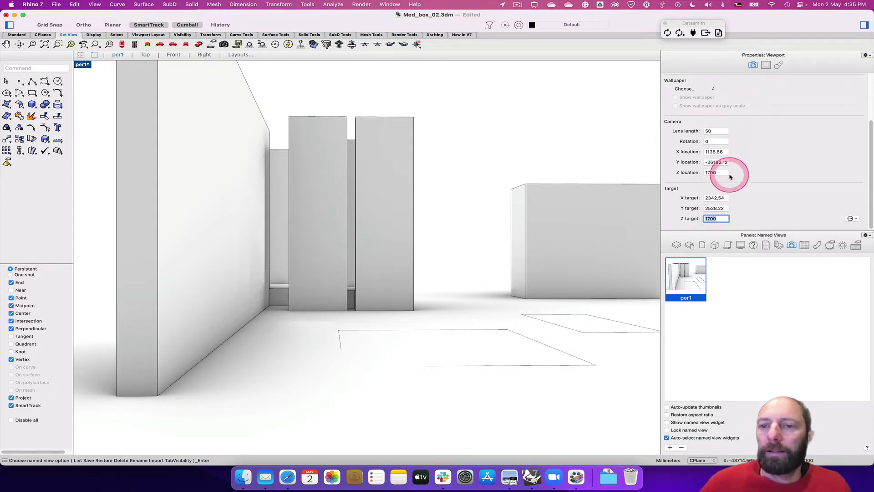
Step: Compare camera lens lengths of 25 and 100 in the viewport, and return the lens length to 50
{"action": "left_click", "coordinate": [713, 131]}
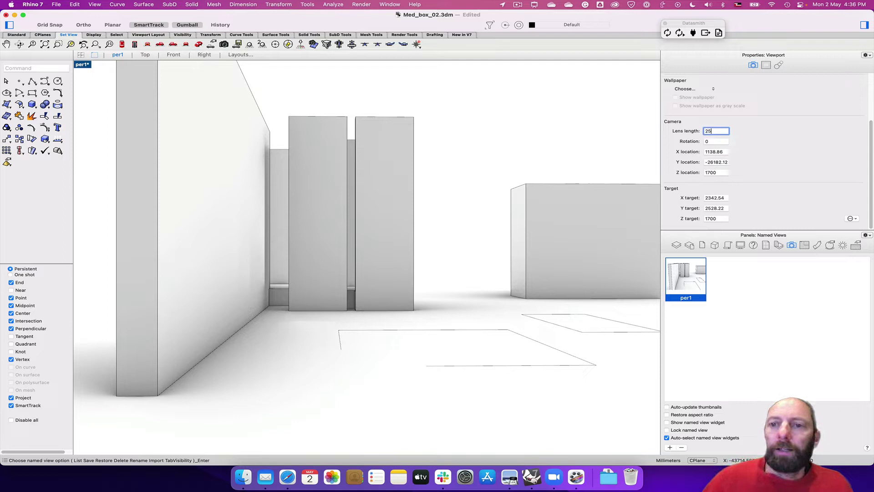
{"action": "left_click", "coordinate": [714, 141]}
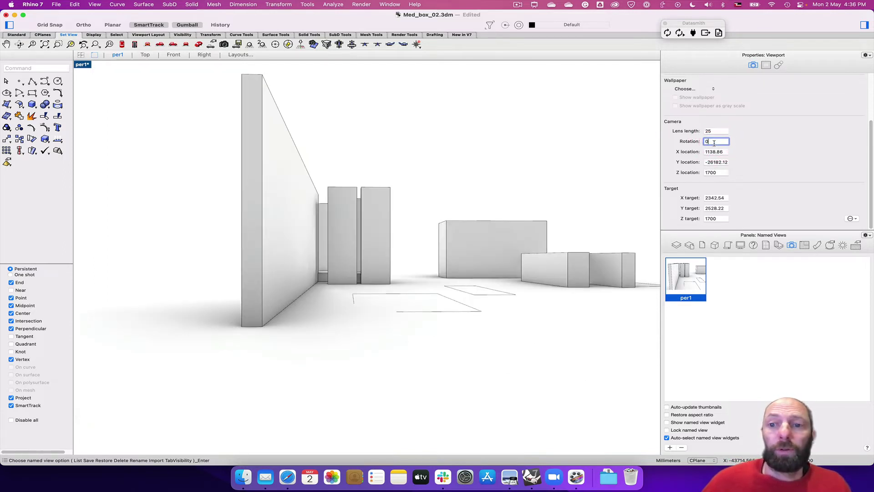
{"action": "left_click", "coordinate": [713, 131]}
{"action": "left_click", "coordinate": [713, 131]}
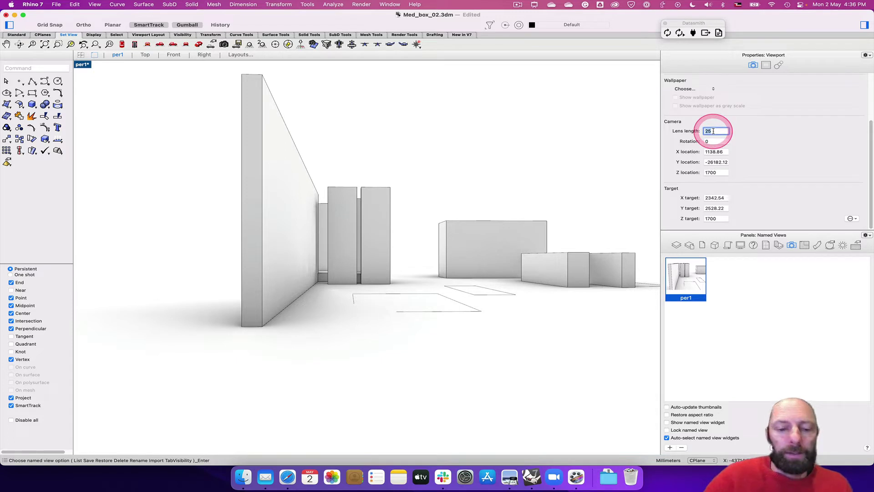
{"action": "left_click", "coordinate": [715, 142]}
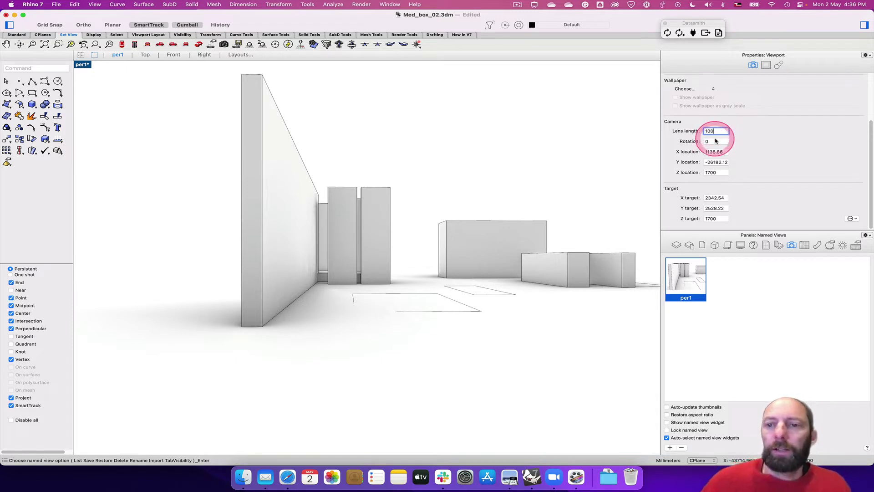
{"action": "left_click", "coordinate": [714, 131]}
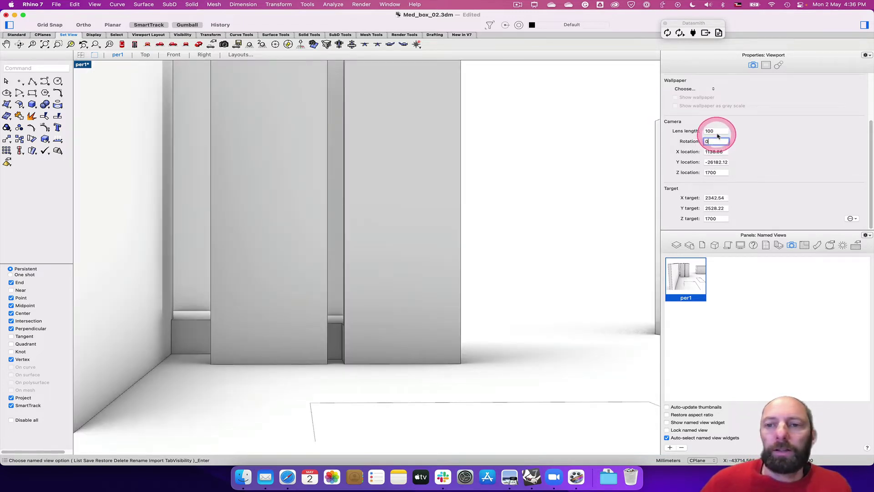
{"action": "left_click", "coordinate": [715, 130]}
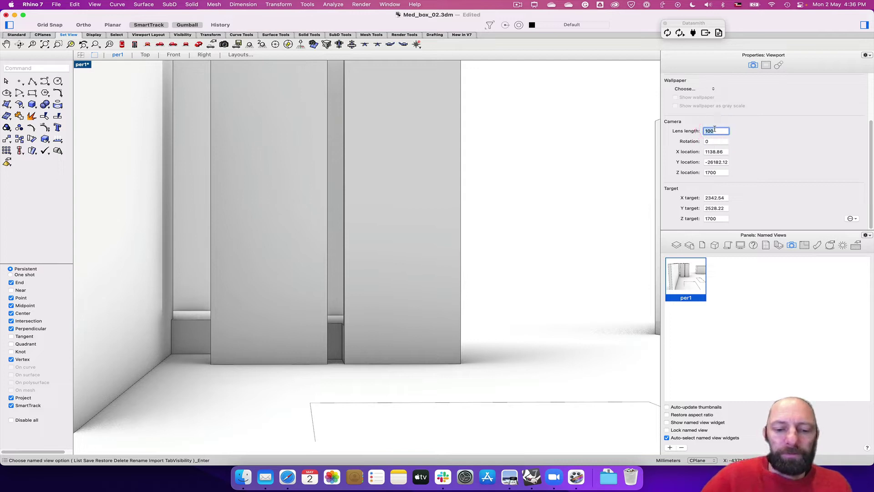
{"action": "key", "text": "Return"}
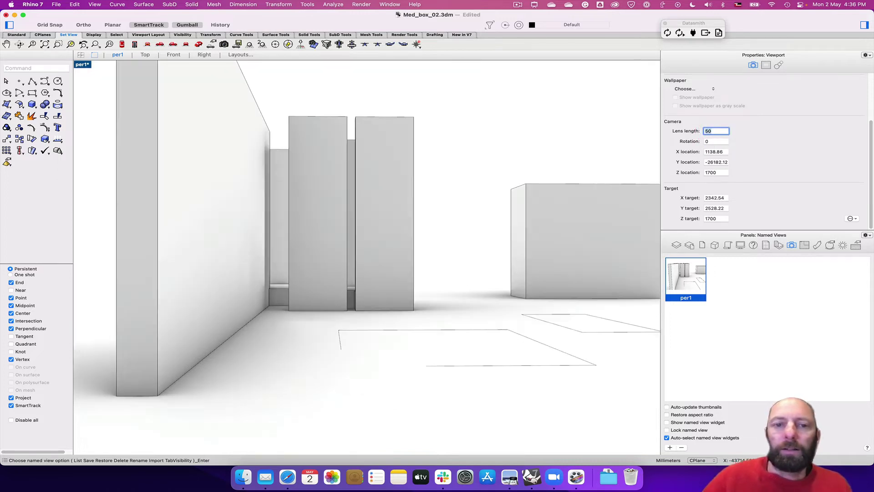
Step: Set the viewport camera's lens length to 24
{"action": "left_click", "coordinate": [711, 131]}
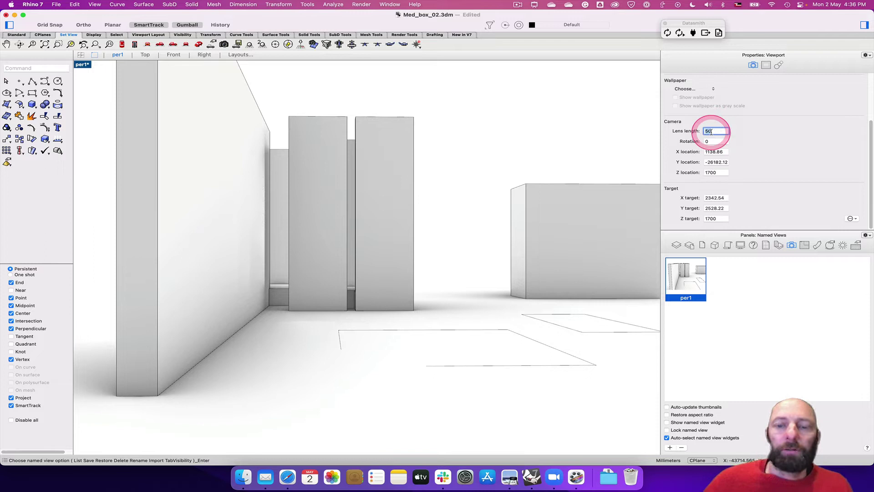
{"action": "left_click", "coordinate": [726, 150]}
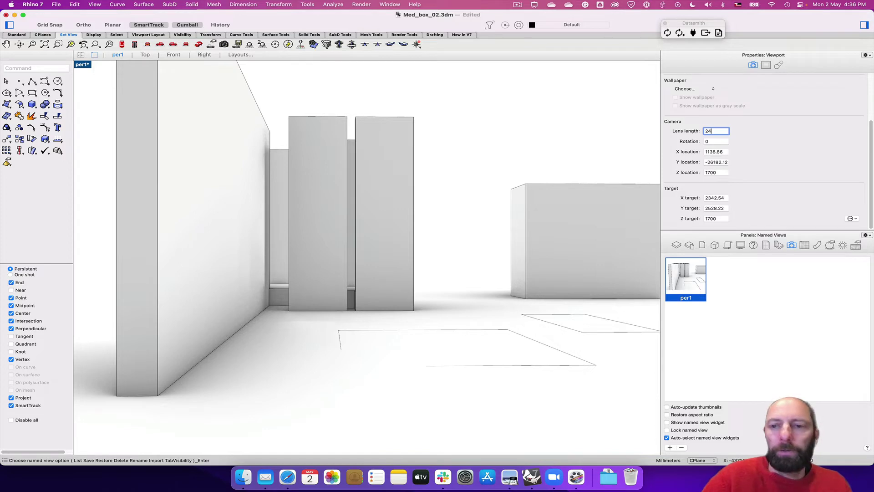
{"action": "key", "text": "Return"}
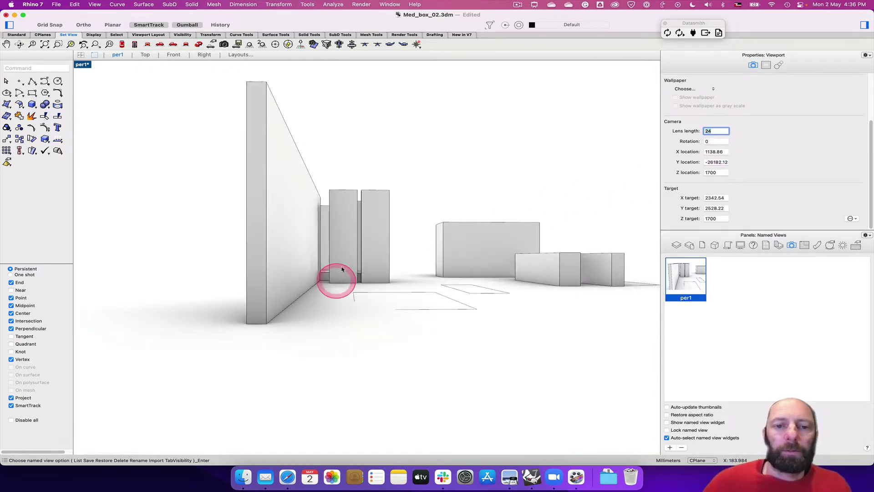
Step: Aim the camera at the narrow wall opening inside the hollow box, setting its Z location to 1700 before fine-tuning the framing
{"action": "mouse_move", "coordinate": [354, 255]}
{"action": "right_mouse_down"}
{"action": "mouse_move", "coordinate": [334, 256]}
{"action": "mouse_move", "coordinate": [354, 261]}
{"action": "mouse_move", "coordinate": [349, 271]}
{"action": "right_mouse_up"}
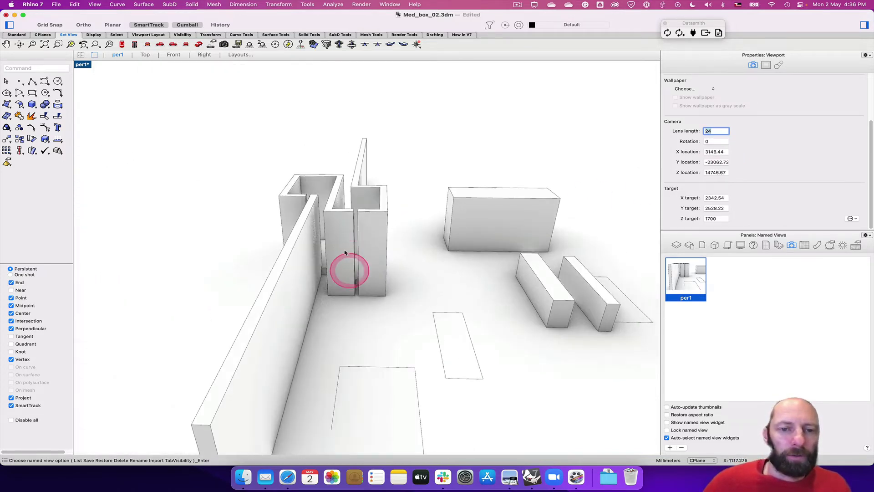
{"action": "scroll", "coordinate": [347, 230], "scroll_direction": "up", "scroll_amount": 6}
{"action": "right_click_drag", "start_coordinate": [346, 230], "coordinate": [358, 215]}
{"action": "right_click_drag", "start_coordinate": [392, 249], "coordinate": [466, 241]}
{"action": "scroll", "coordinate": [462, 179], "scroll_direction": "down", "scroll_amount": 2}
{"action": "scroll", "coordinate": [463, 181], "scroll_direction": "up", "scroll_amount": 4}
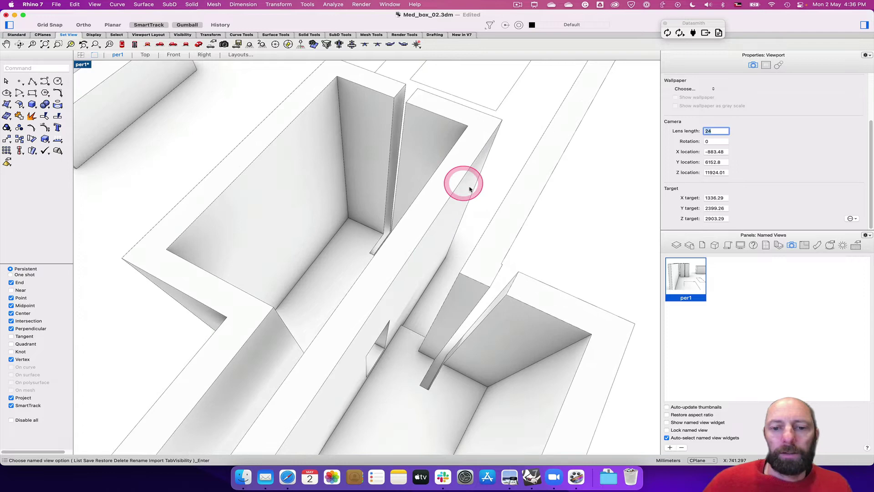
{"action": "right_click_drag", "start_coordinate": [493, 211], "coordinate": [493, 212]}
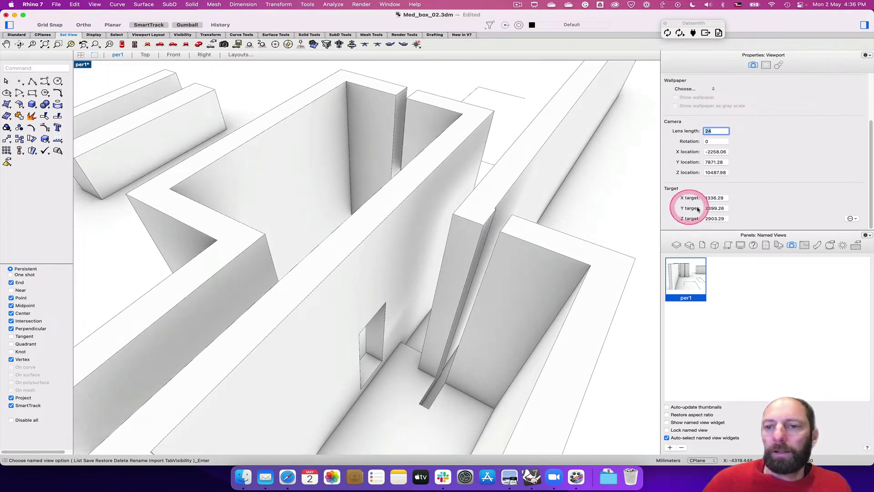
{"action": "left_click", "coordinate": [716, 173]}
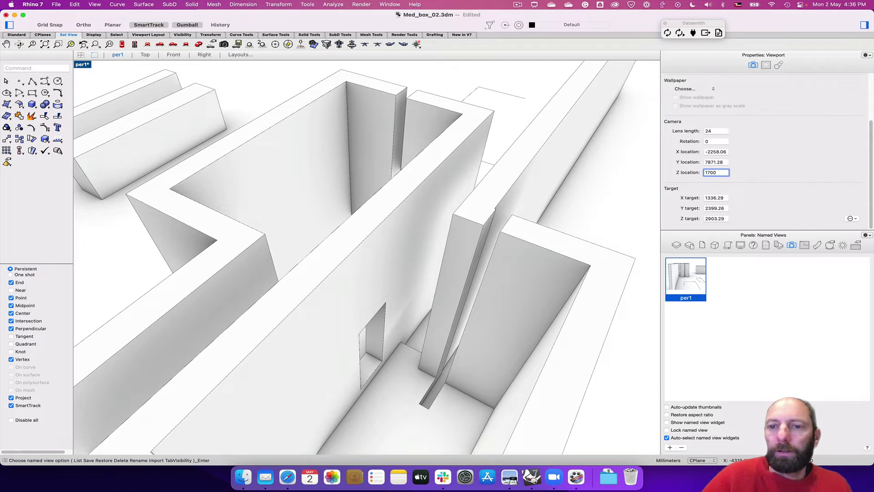
{"action": "type", "text": "1700"}
{"action": "key", "text": "Return"}
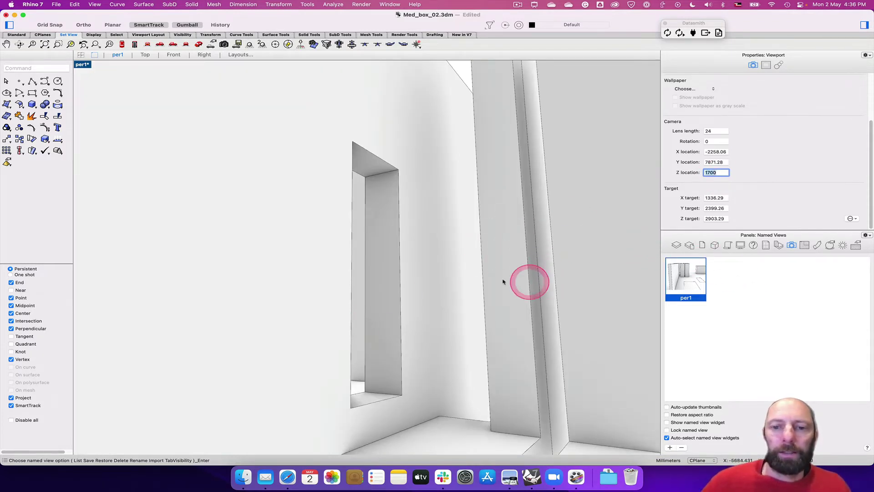
{"action": "right_click_drag", "start_coordinate": [445, 258], "coordinate": [437, 250]}
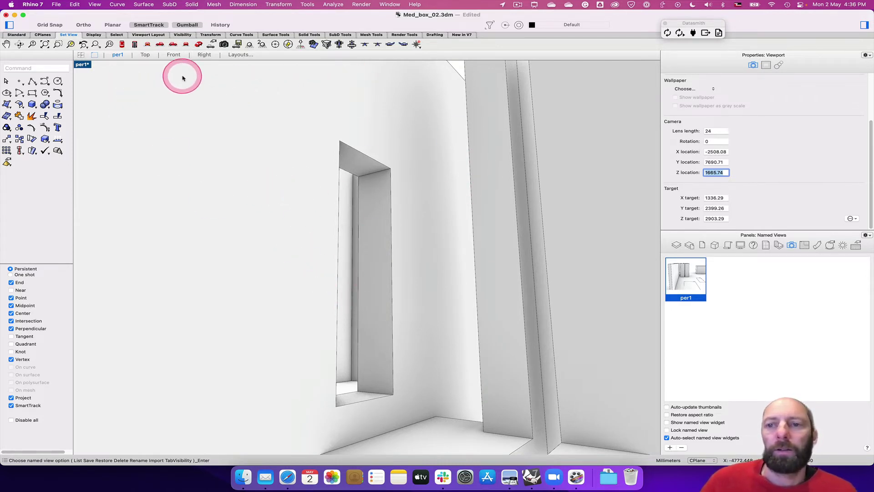
Step: Turn on the sun for the scene and show its date and time settings
{"action": "left_click", "coordinate": [83, 66]}
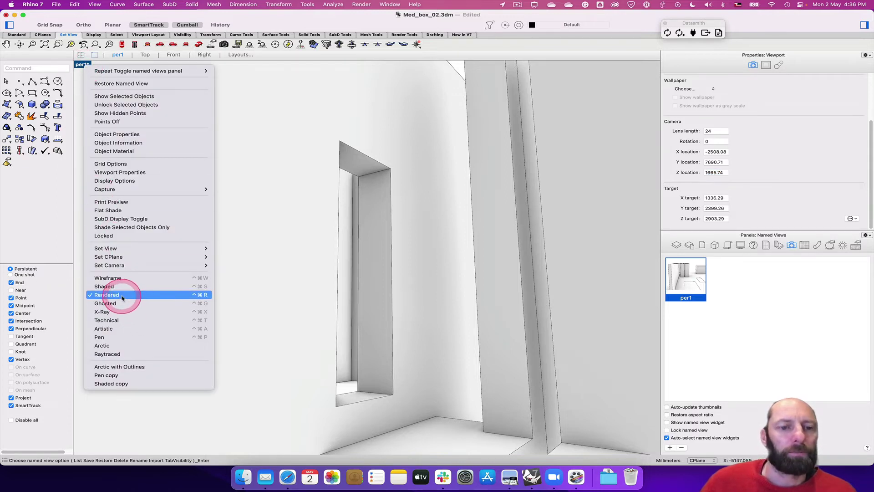
{"action": "left_click", "coordinate": [588, 18]}
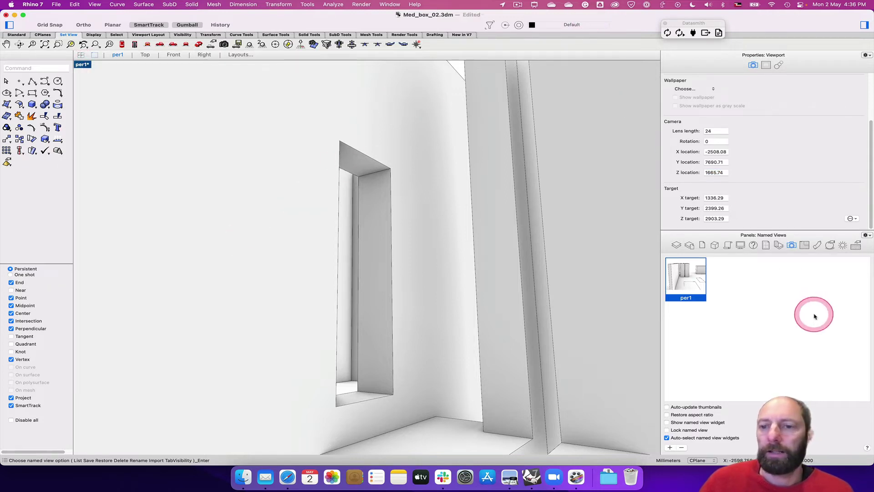
{"action": "left_click", "coordinate": [842, 246]}
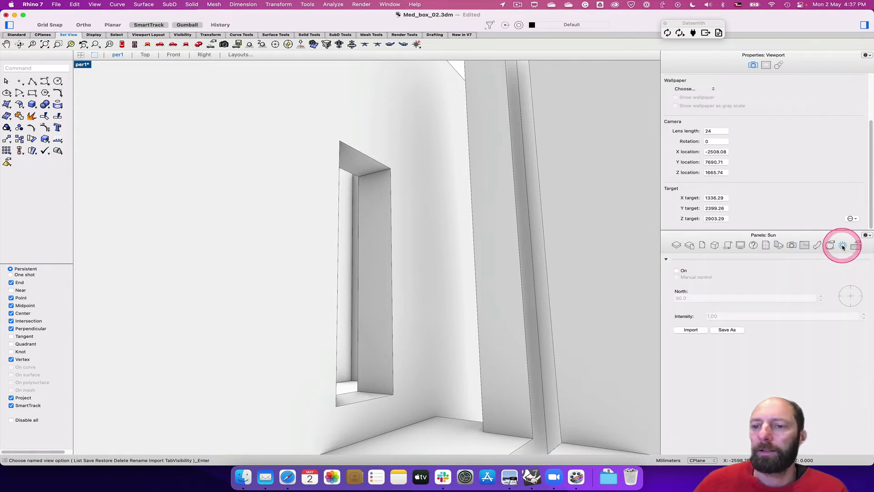
{"action": "left_click", "coordinate": [677, 271]}
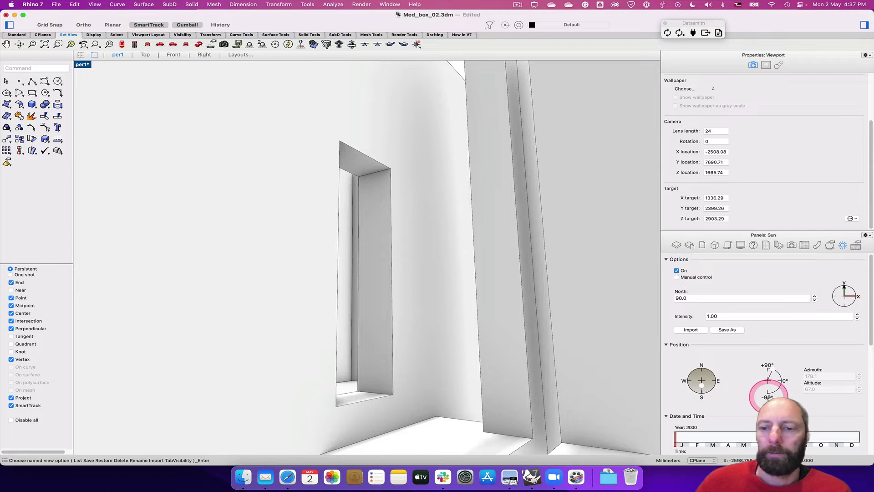
{"action": "scroll", "coordinate": [770, 398], "scroll_direction": "down", "scroll_amount": 3}
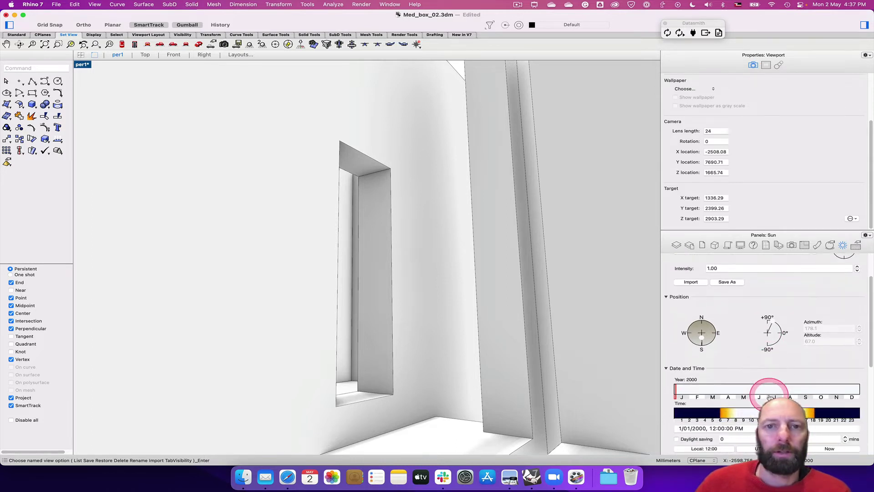
Step: Set the per1 viewport's display mode to Rendered
{"action": "left_click", "coordinate": [83, 64]}
{"action": "left_click", "coordinate": [114, 295]}
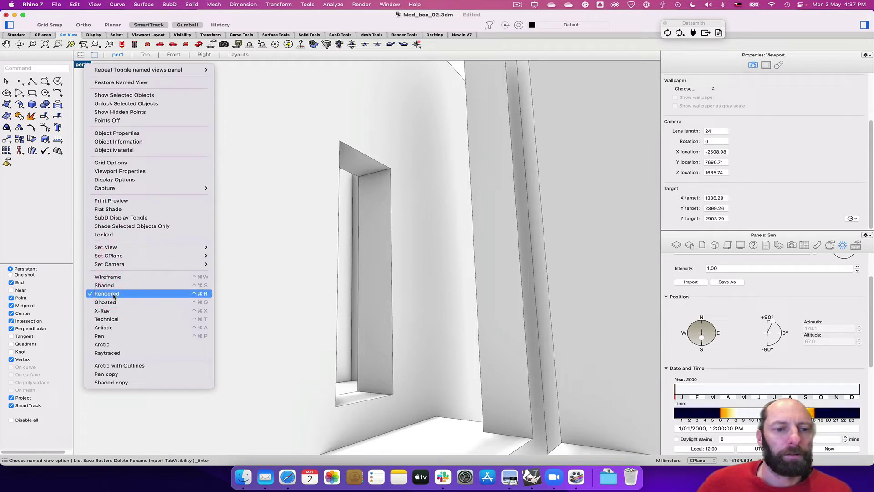
{"action": "left_click", "coordinate": [114, 296]}
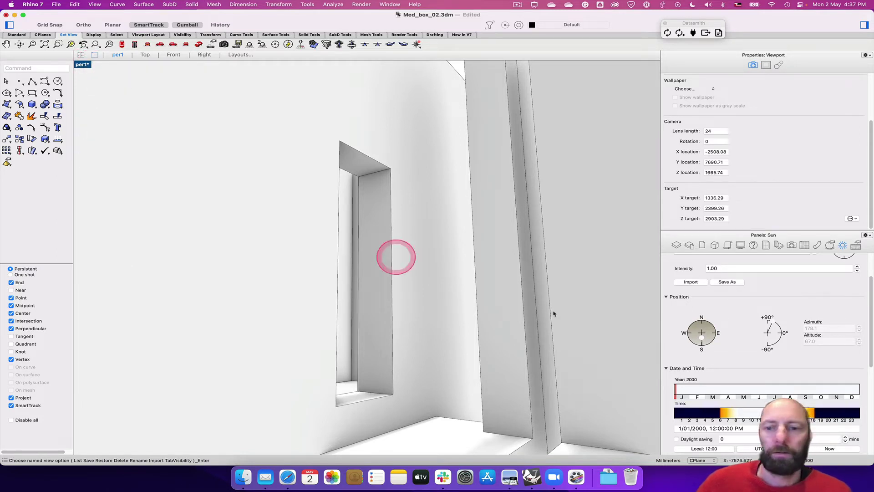
Step: Set the sun's date to 7 August 2000 and its time to about 1:48 PM
{"action": "mouse_move", "coordinate": [677, 392]}
{"action": "left_mouse_down"}
{"action": "mouse_move", "coordinate": [776, 391]}
{"action": "mouse_move", "coordinate": [785, 395]}
{"action": "mouse_move", "coordinate": [738, 414]}
{"action": "mouse_move", "coordinate": [781, 414]}
{"action": "left_mouse_up"}
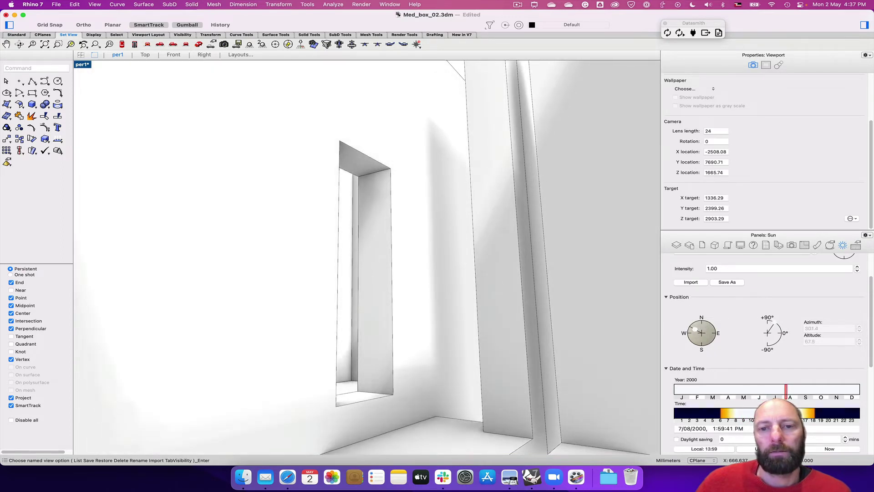
{"action": "left_click_drag", "start_coordinate": [782, 412], "coordinate": [781, 412]}
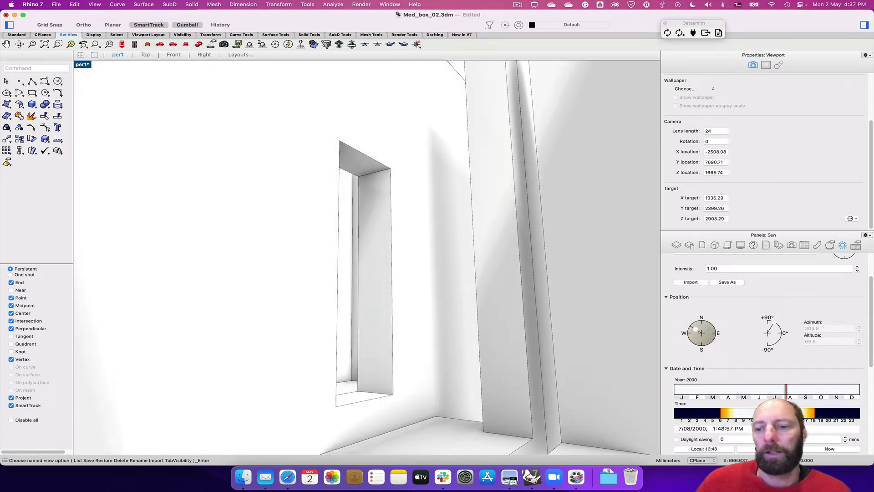
{"action": "left_click", "coordinate": [846, 299]}
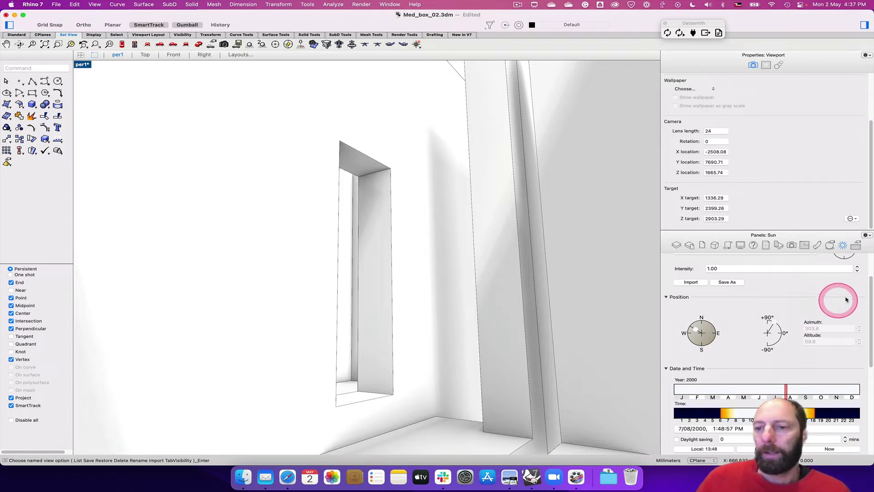
Step: Save the current viewport as a new named view called per2
{"action": "left_click", "coordinate": [780, 245]}
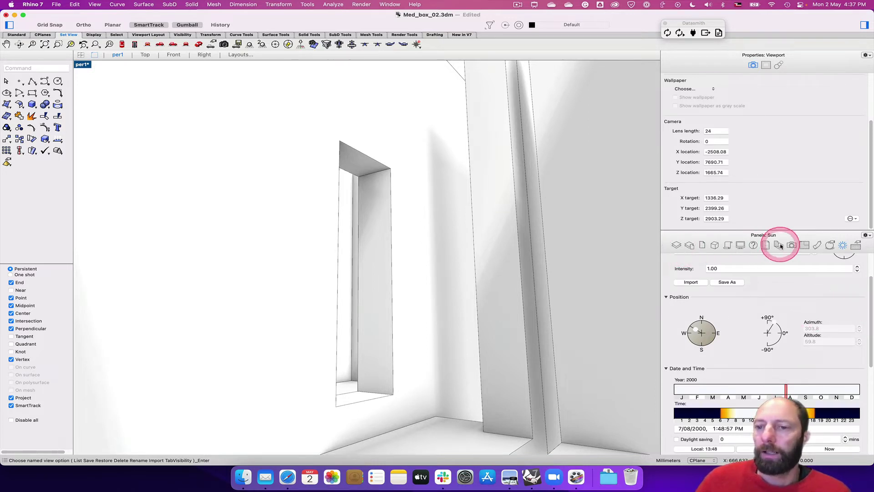
{"action": "left_click", "coordinate": [792, 246]}
{"action": "left_click", "coordinate": [682, 407]}
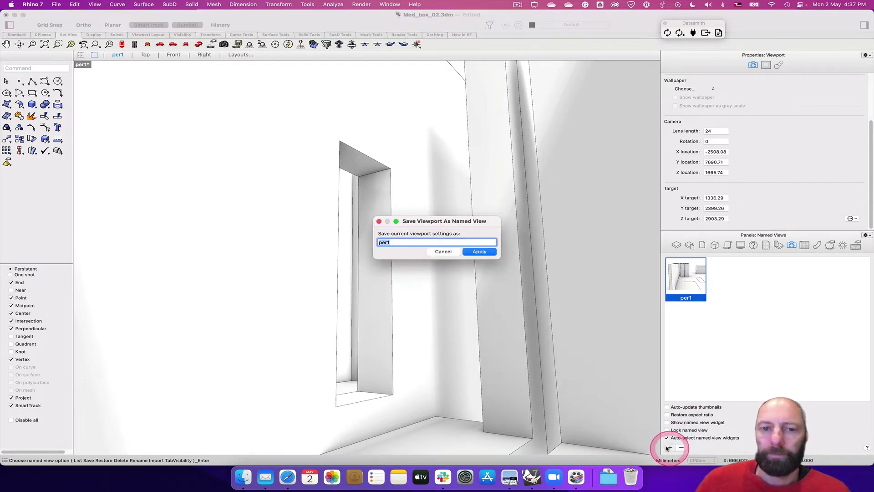
{"action": "left_click", "coordinate": [400, 237]}
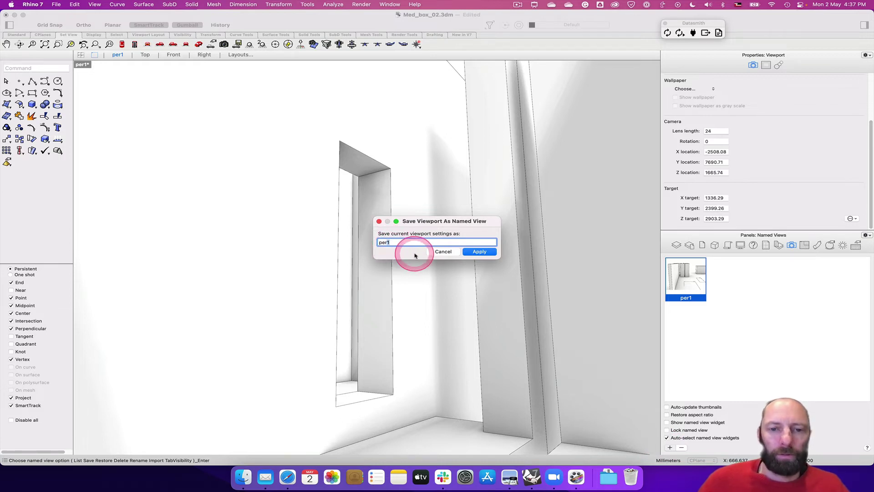
{"action": "left_click", "coordinate": [480, 252]}
{"action": "left_click", "coordinate": [478, 253]}
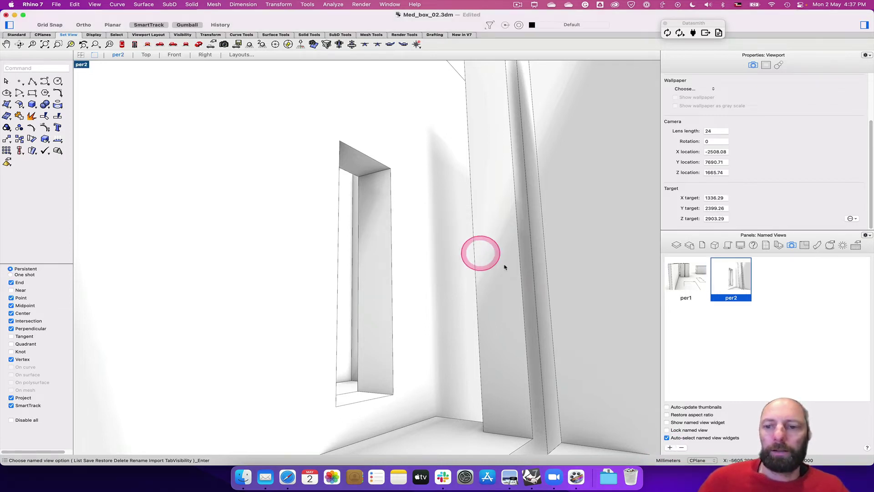
Step: Set the sun's date to 22 June 2000 and its time to about 12:45 PM
{"action": "mouse_move", "coordinate": [392, 296]}
{"action": "right_mouse_down"}
{"action": "mouse_move", "coordinate": [370, 299]}
{"action": "mouse_move", "coordinate": [394, 301]}
{"action": "right_mouse_up"}
{"action": "scroll", "coordinate": [376, 293], "scroll_direction": "up", "scroll_amount": 10}
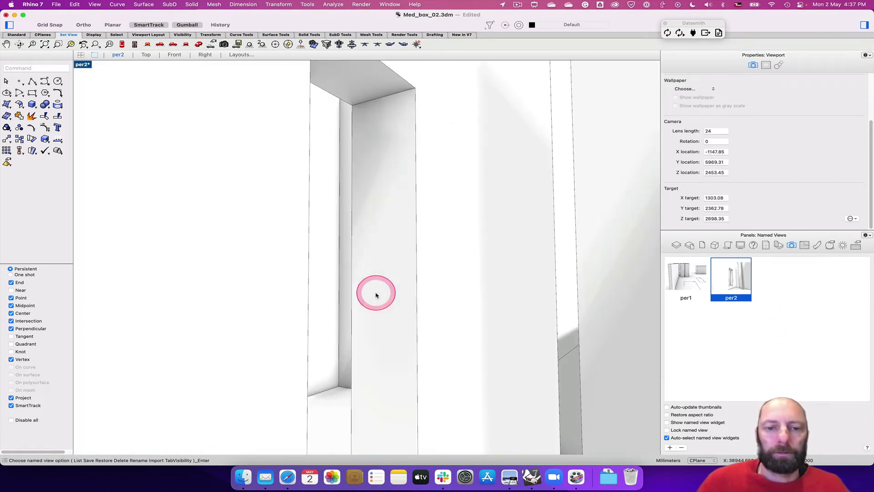
{"action": "scroll", "coordinate": [331, 287], "scroll_direction": "up", "scroll_amount": 4}
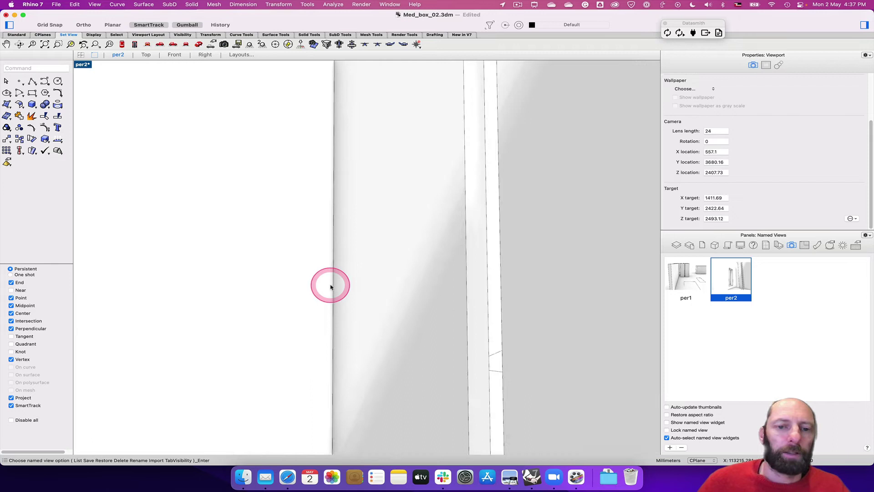
{"action": "right_click_drag", "start_coordinate": [349, 292], "coordinate": [329, 243]}
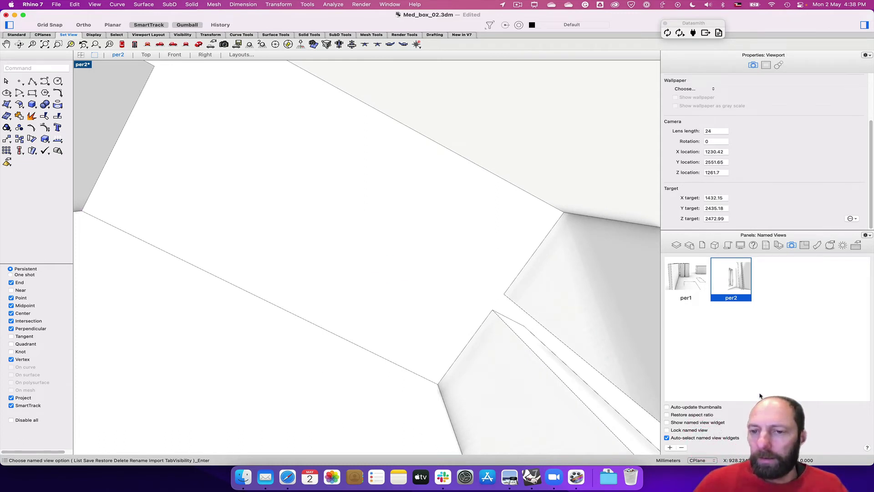
{"action": "left_click_drag", "start_coordinate": [842, 249], "coordinate": [843, 246]}
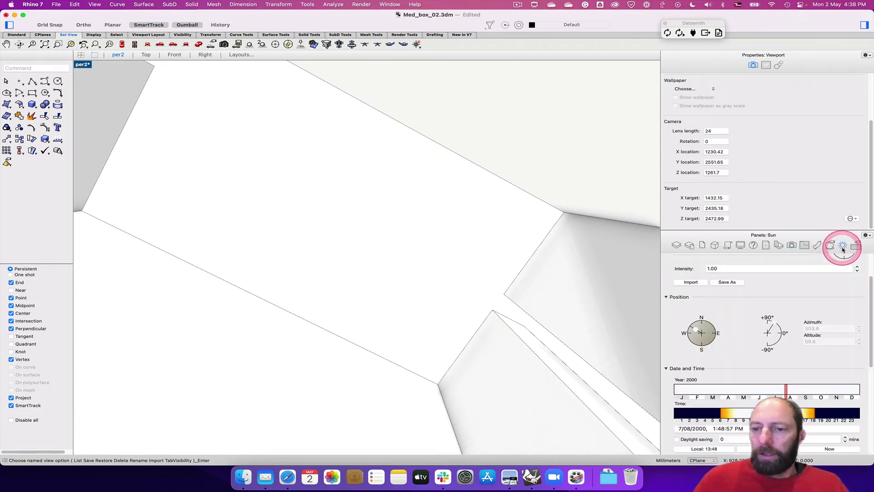
{"action": "mouse_move", "coordinate": [781, 413]}
{"action": "left_mouse_down"}
{"action": "mouse_move", "coordinate": [738, 413]}
{"action": "mouse_move", "coordinate": [782, 413]}
{"action": "left_mouse_up"}
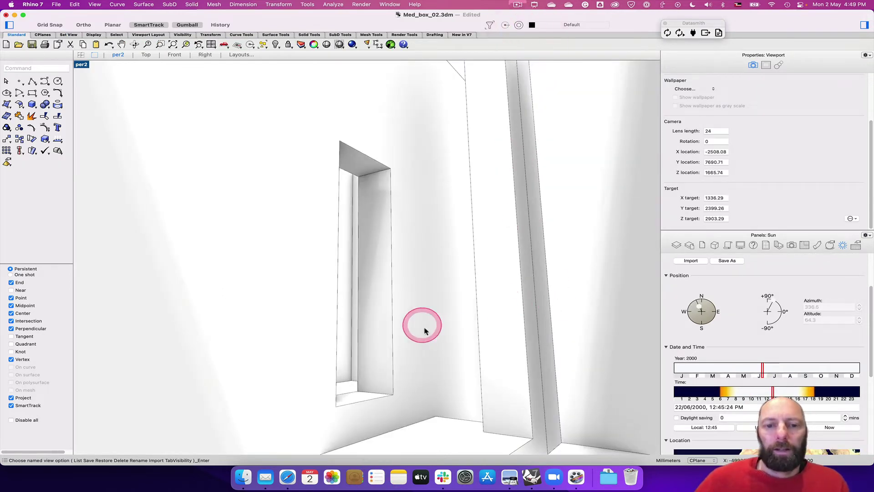
Step: Move the camera to a new position facing the wall corner above the rectangular floor outlines
{"action": "scroll", "coordinate": [431, 328], "scroll_direction": "up", "scroll_amount": 5}
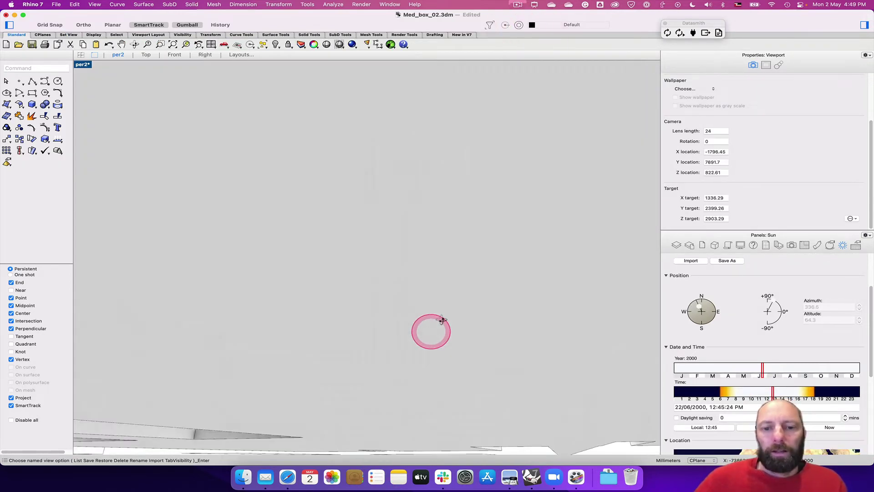
{"action": "right_click_drag", "start_coordinate": [441, 320], "coordinate": [469, 383]}
{"action": "right_click_drag", "start_coordinate": [455, 351], "coordinate": [446, 189]}
{"action": "scroll", "coordinate": [459, 355], "scroll_direction": "down", "scroll_amount": 6}
{"action": "scroll", "coordinate": [427, 175], "scroll_direction": "up", "scroll_amount": 8}
{"action": "right_click_drag", "start_coordinate": [384, 91], "coordinate": [390, 127]}
{"action": "right_click_drag", "start_coordinate": [418, 190], "coordinate": [407, 120]}
{"action": "scroll", "coordinate": [405, 129], "scroll_direction": "up", "scroll_amount": 5}
{"action": "scroll", "coordinate": [409, 132], "scroll_direction": "down", "scroll_amount": 8}
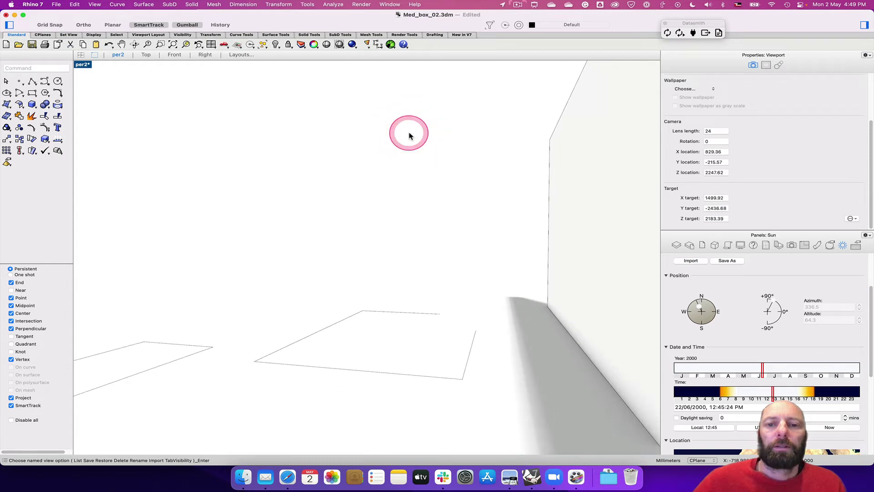
{"action": "right_click_drag", "start_coordinate": [409, 135], "coordinate": [409, 136]}
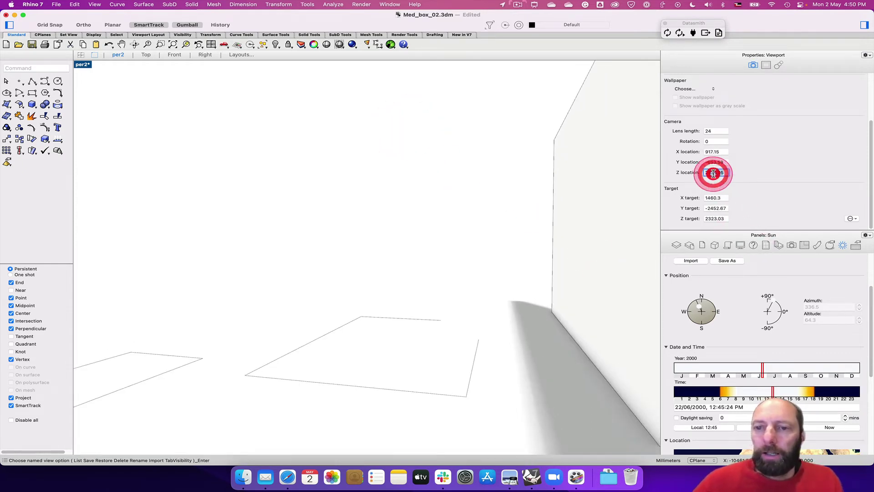
Step: Set both the camera's Z location and its Z target to 1700 for a level eye-height view
{"action": "type", "text": "1700"}
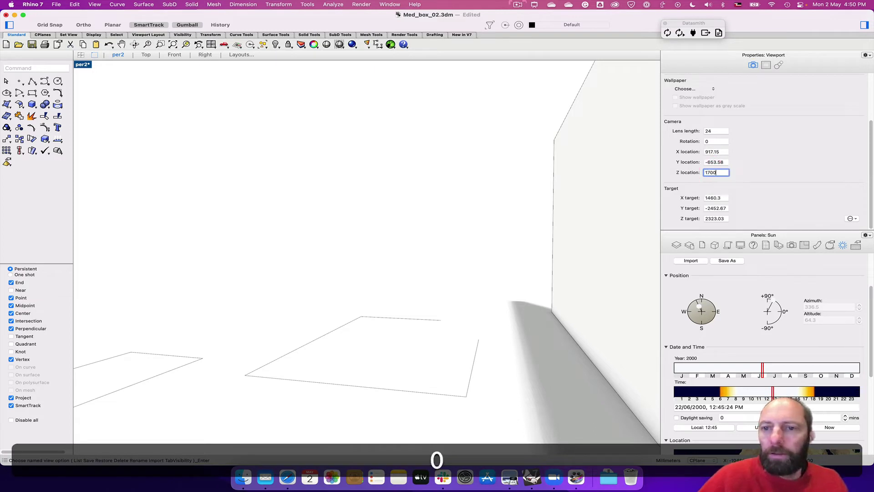
{"action": "double_click", "coordinate": [717, 217]}
{"action": "type", "text": "1"}
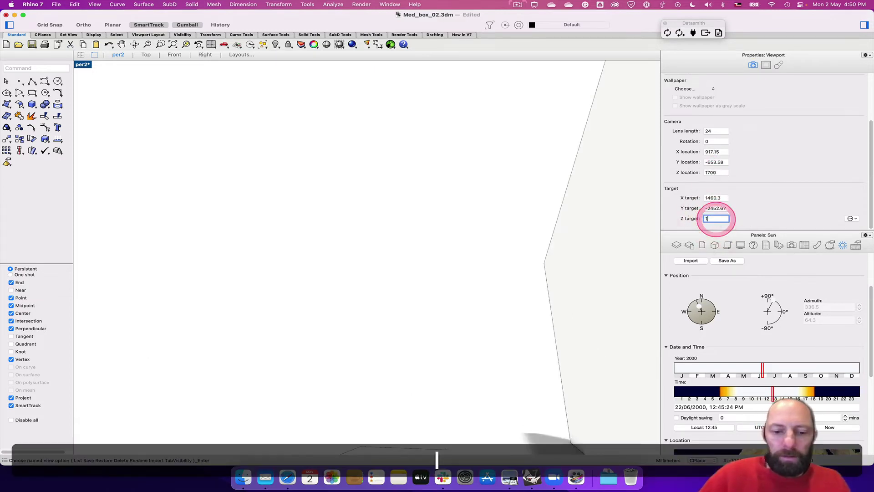
{"action": "type", "text": "700"}
{"action": "key", "text": "Return"}
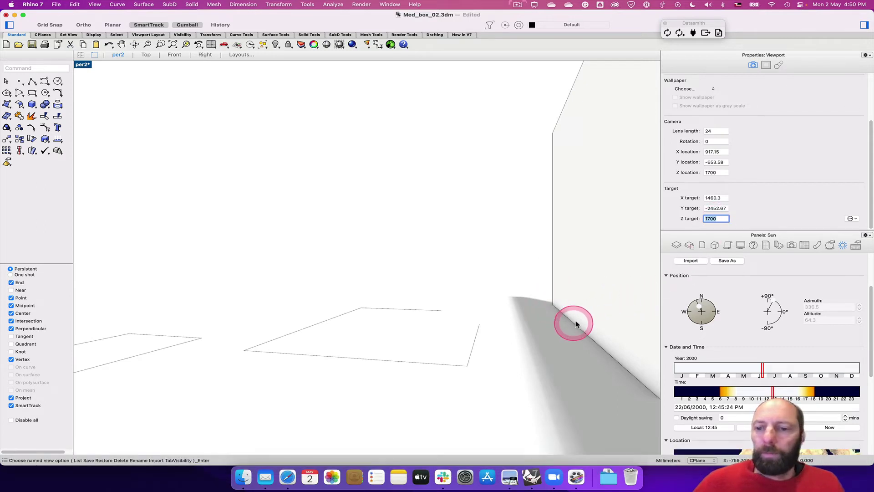
Step: Set the sun's date to 10 February 2000 and try different times of day on the view
{"action": "mouse_move", "coordinate": [774, 392]}
{"action": "left_mouse_down"}
{"action": "mouse_move", "coordinate": [799, 395]}
{"action": "mouse_move", "coordinate": [764, 370]}
{"action": "mouse_move", "coordinate": [724, 369]}
{"action": "mouse_move", "coordinate": [779, 375]}
{"action": "mouse_move", "coordinate": [762, 391]}
{"action": "left_mouse_up"}
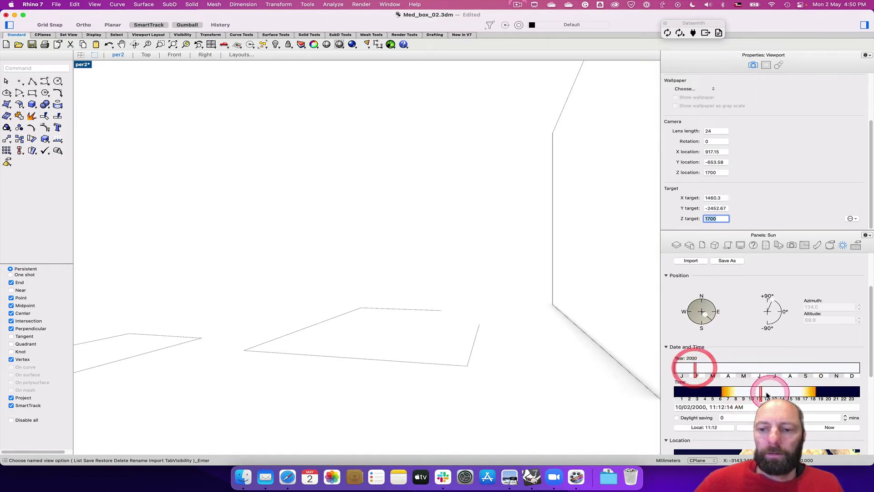
{"action": "mouse_move", "coordinate": [736, 394]}
{"action": "left_mouse_down"}
{"action": "mouse_move", "coordinate": [720, 393]}
{"action": "mouse_move", "coordinate": [764, 397]}
{"action": "mouse_move", "coordinate": [761, 374]}
{"action": "mouse_move", "coordinate": [726, 392]}
{"action": "mouse_move", "coordinate": [804, 396]}
{"action": "left_mouse_up"}
{"action": "right_click_drag", "start_coordinate": [497, 295], "coordinate": [555, 273]}
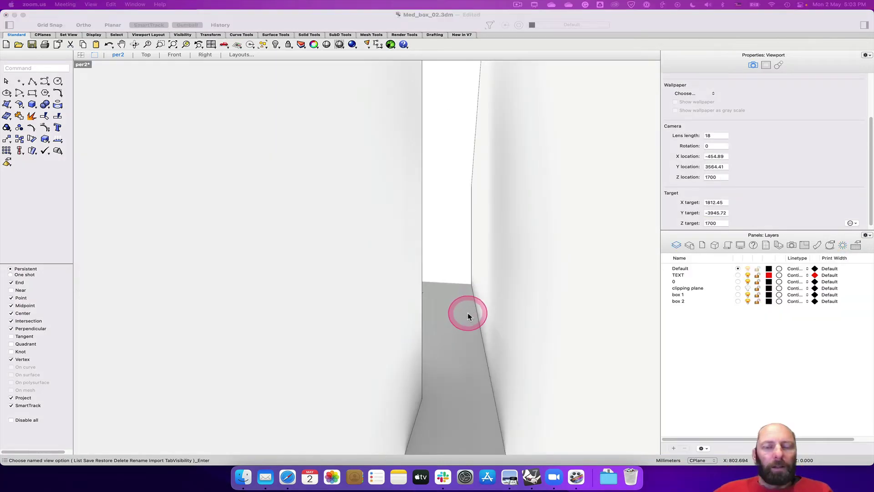
Step: Adjust the framing of the narrow gap between the walls and set the camera's Z location to 1700
{"action": "left_click", "coordinate": [470, 318]}
{"action": "right_click_drag", "start_coordinate": [469, 318], "coordinate": [468, 314]}
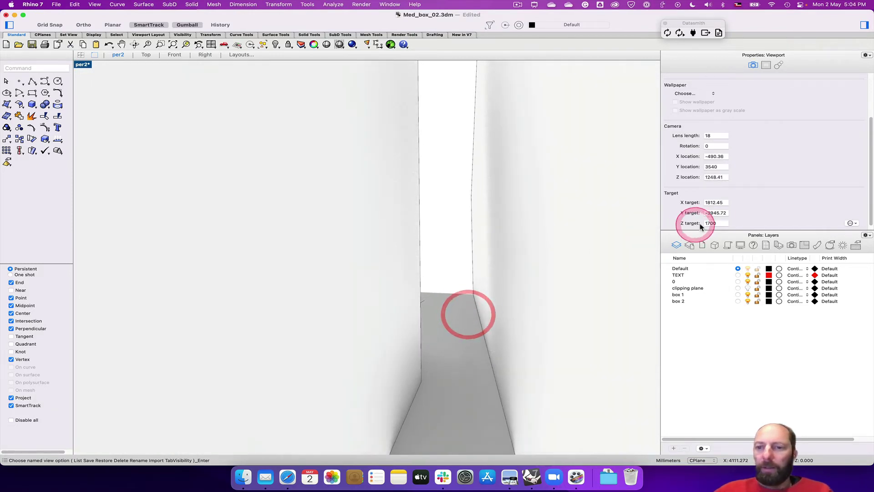
{"action": "left_click", "coordinate": [717, 223]}
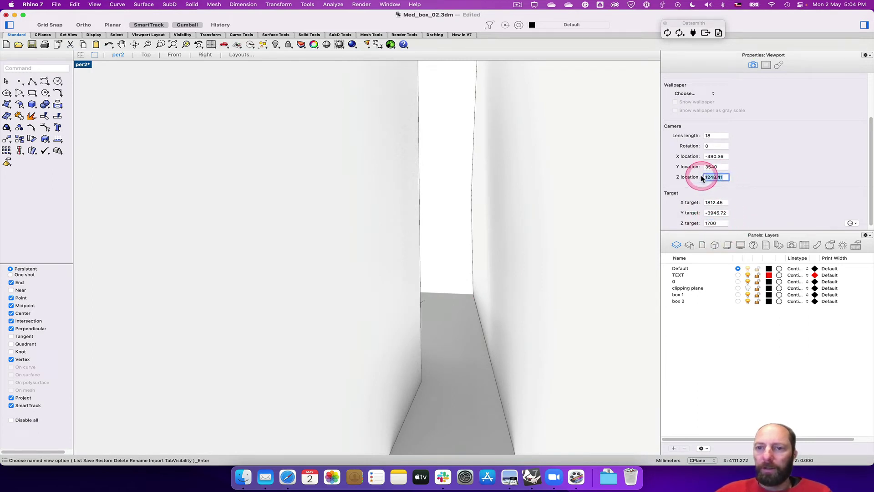
{"action": "type", "text": "1700"}
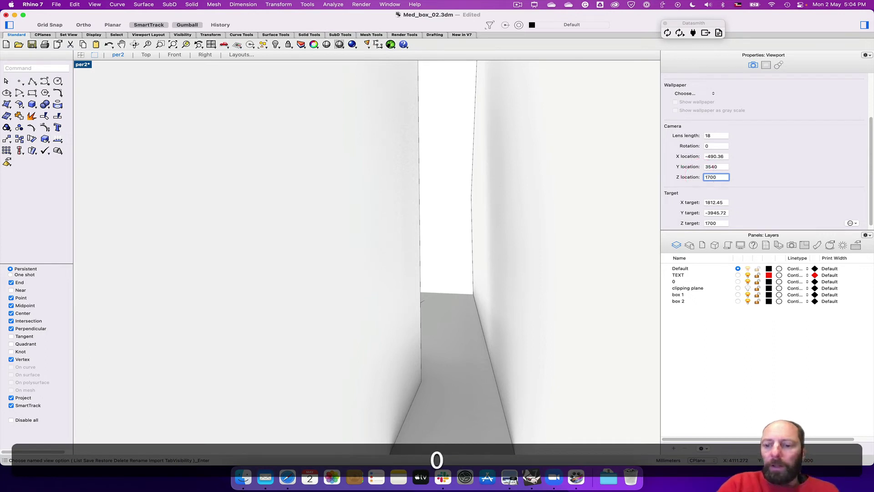
{"action": "key", "text": "Return"}
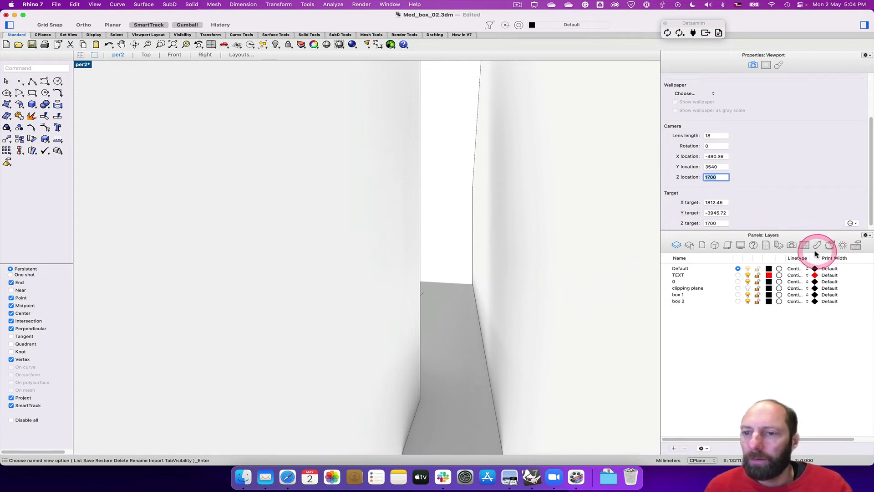
Step: Save the view through the narrow gap as a new named view called per3
{"action": "left_click", "coordinate": [791, 246]}
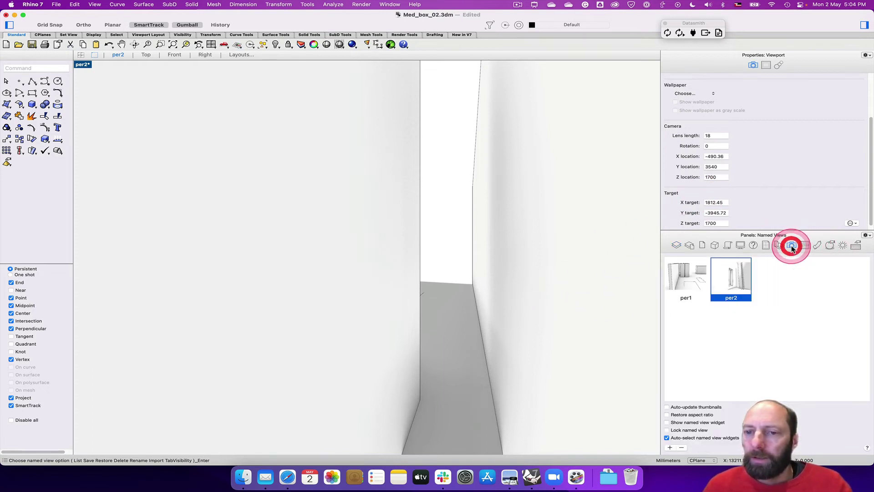
{"action": "left_click", "coordinate": [669, 447]}
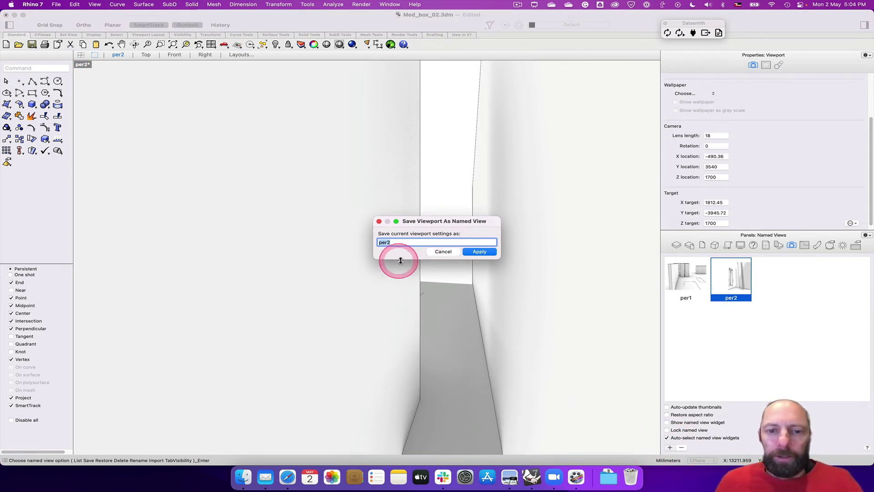
{"action": "left_click_drag", "start_coordinate": [390, 244], "coordinate": [386, 244]}
{"action": "key", "text": "BackSpace"}
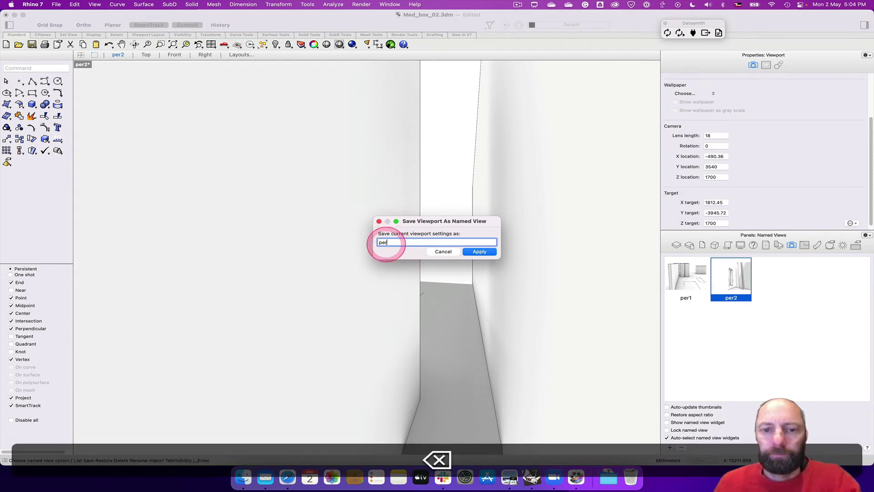
{"action": "type", "text": "3"}
{"action": "left_click", "coordinate": [479, 252]}
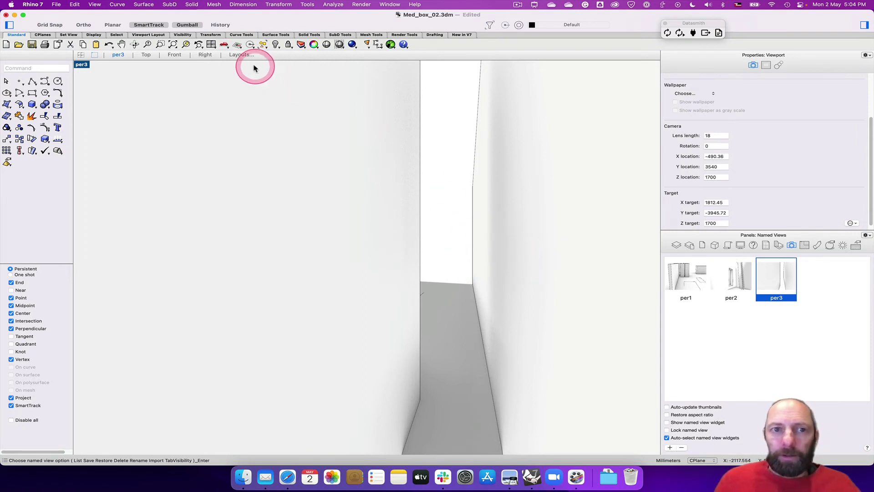
Step: Duplicate the layout named Page 1 - Copy
{"action": "left_click", "coordinate": [242, 55]}
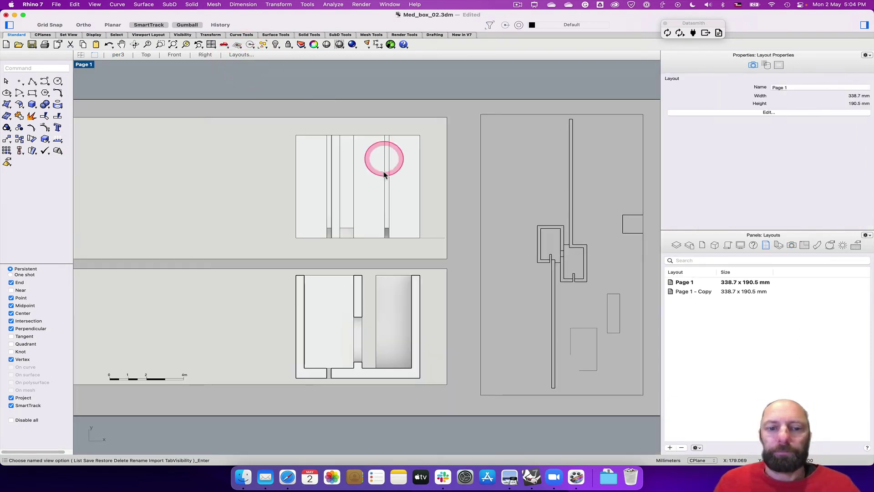
{"action": "left_click", "coordinate": [685, 293]}
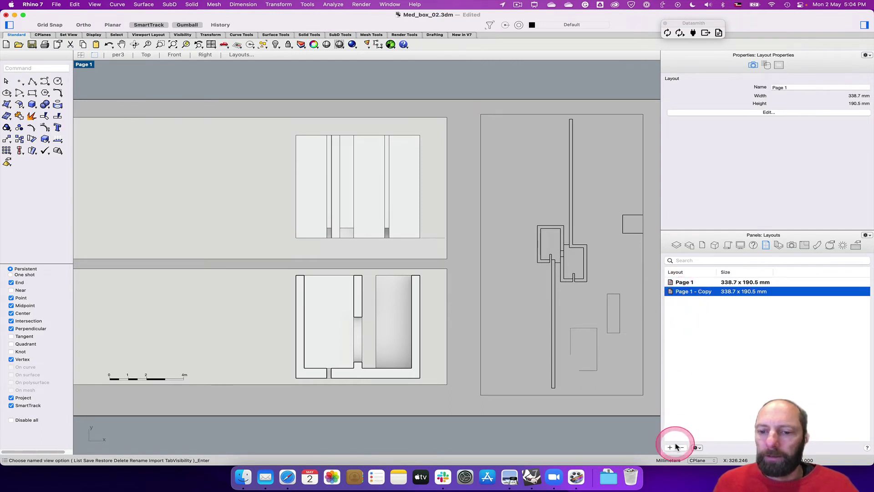
{"action": "right_click", "coordinate": [687, 294]}
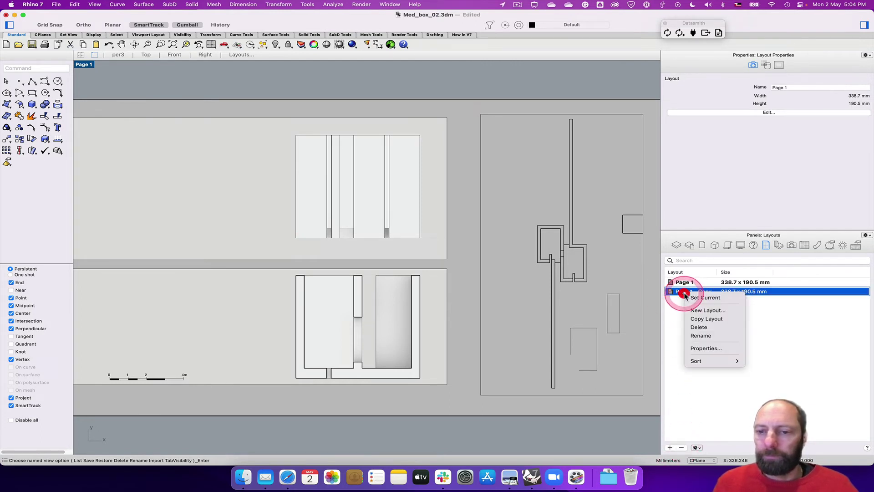
{"action": "left_click", "coordinate": [701, 319]}
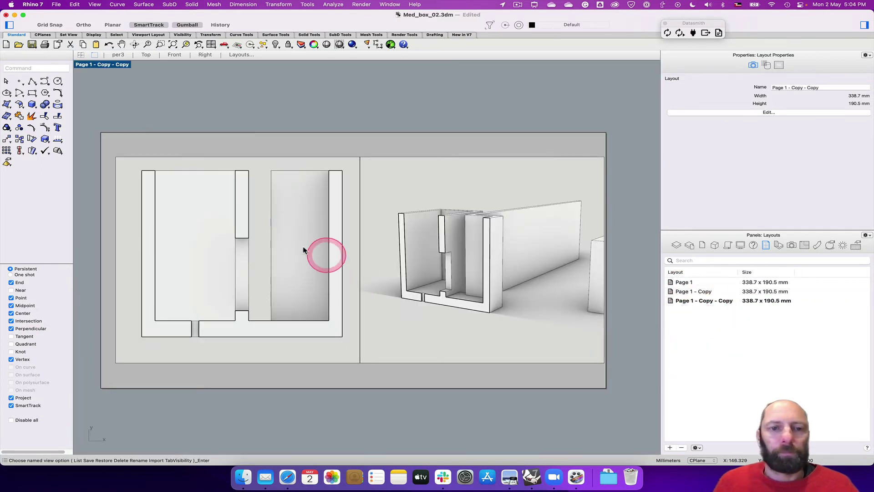
{"action": "left_click", "coordinate": [207, 160]}
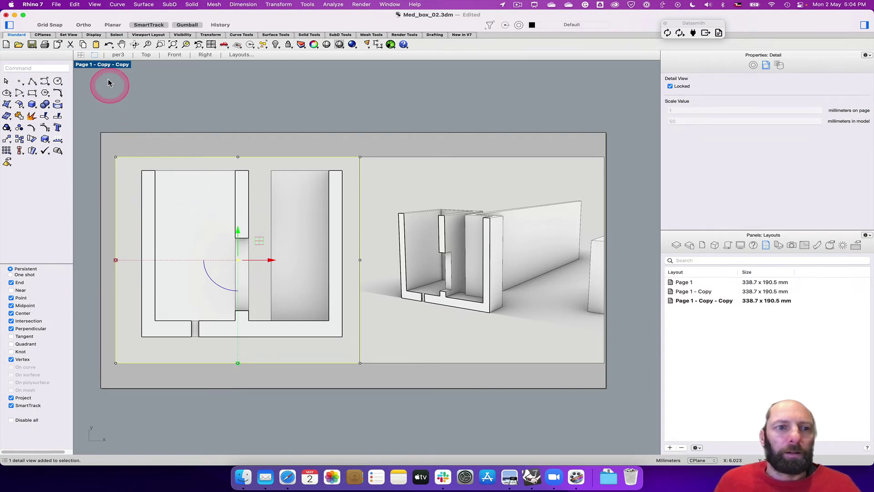
{"action": "left_click", "coordinate": [102, 65]}
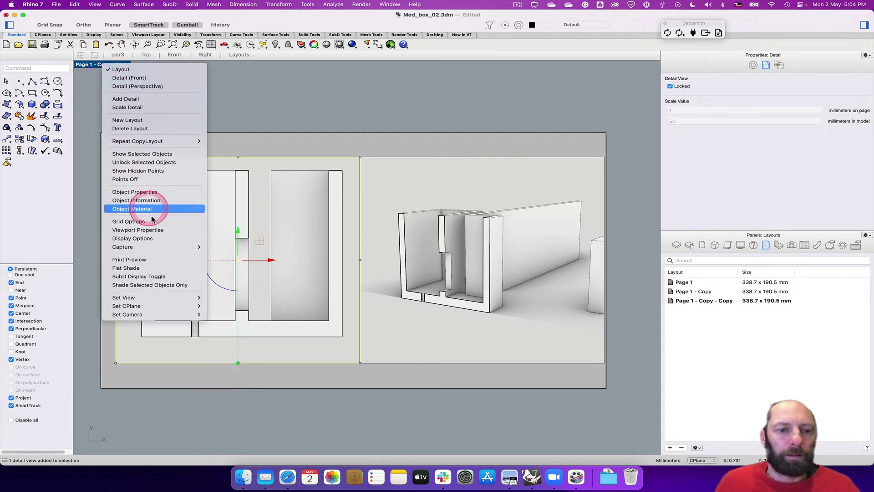
{"action": "left_click", "coordinate": [368, 110]}
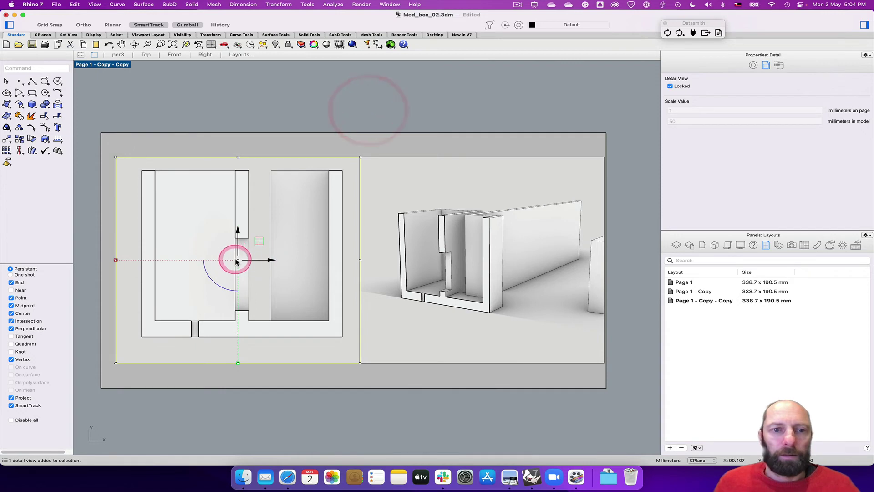
Step: Replace the view in the locked Front detail with the named view per1 and relock the detail
{"action": "double_click", "coordinate": [203, 242]}
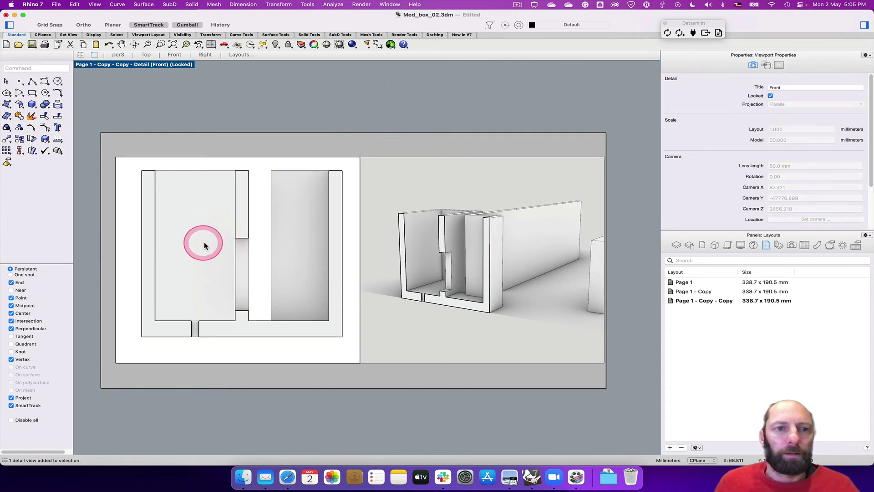
{"action": "left_click", "coordinate": [770, 96]}
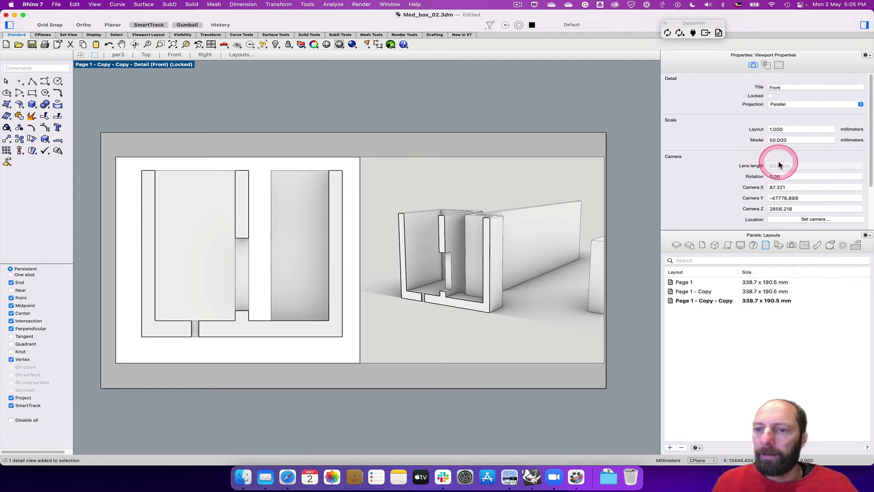
{"action": "scroll", "coordinate": [779, 164], "scroll_direction": "down", "scroll_amount": 3}
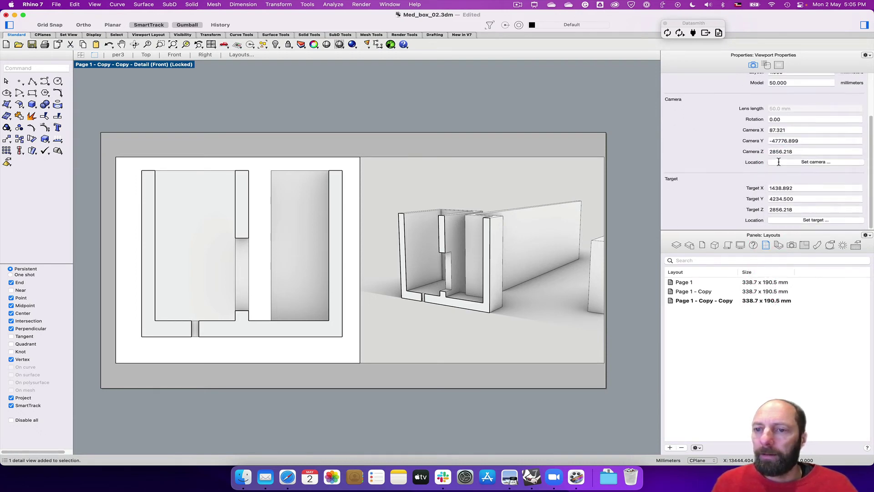
{"action": "scroll", "coordinate": [779, 162], "scroll_direction": "up", "scroll_amount": 3}
{"action": "left_click", "coordinate": [792, 246]}
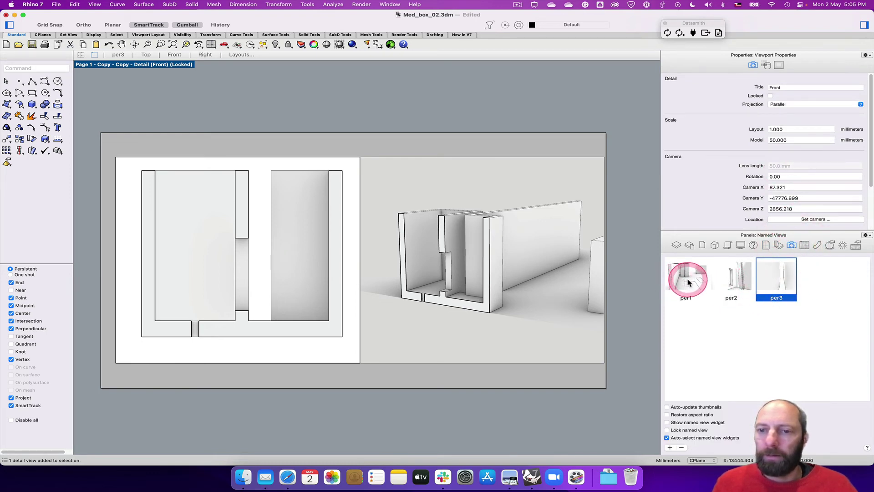
{"action": "double_click", "coordinate": [688, 282]}
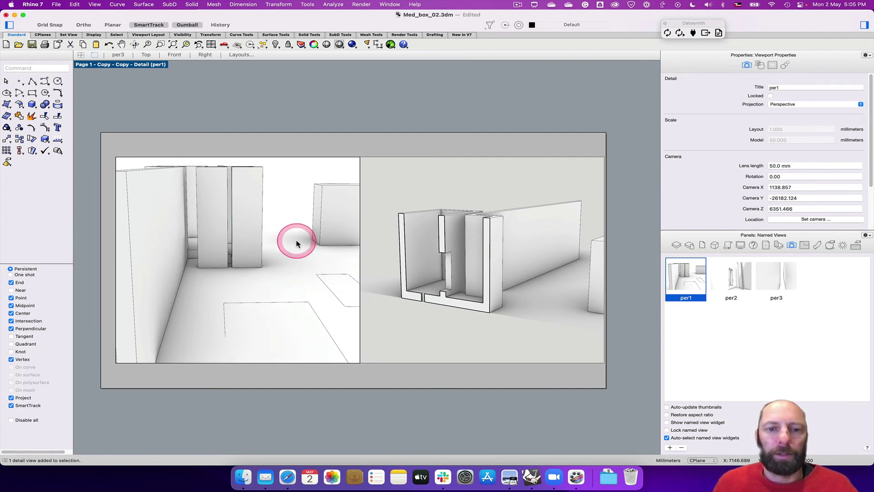
{"action": "left_click", "coordinate": [770, 95]}
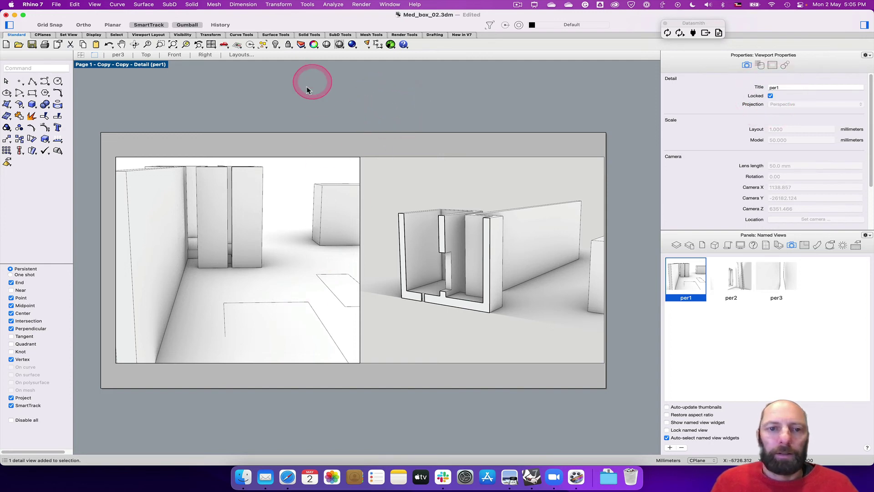
Step: Shrink the per1 detail from its lower-right corner so it fills only the upper-left part of the page
{"action": "left_click", "coordinate": [206, 118]}
{"action": "left_click", "coordinate": [253, 193]}
{"action": "left_click", "coordinate": [334, 353]}
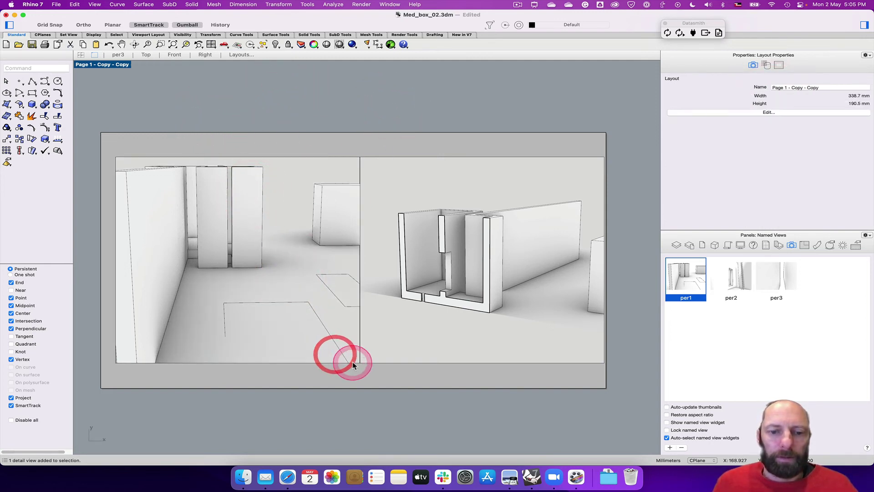
{"action": "left_click", "coordinate": [319, 340]}
{"action": "double_click", "coordinate": [320, 341]}
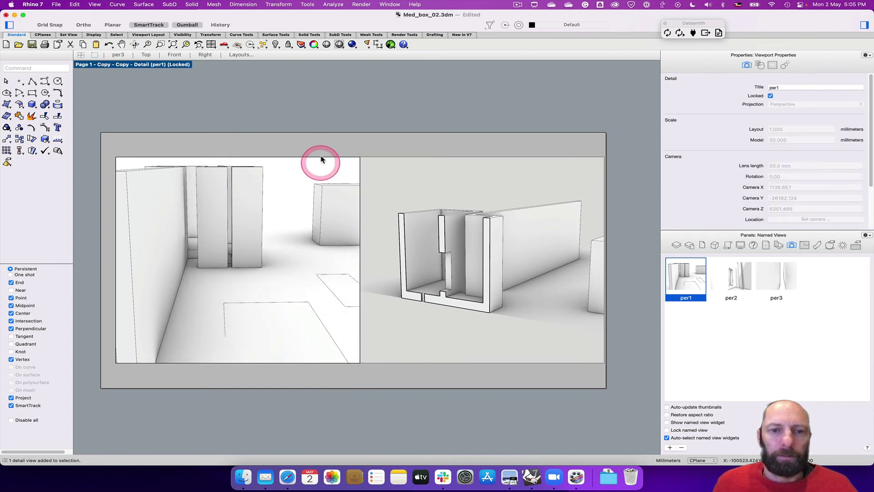
{"action": "double_click", "coordinate": [331, 120]}
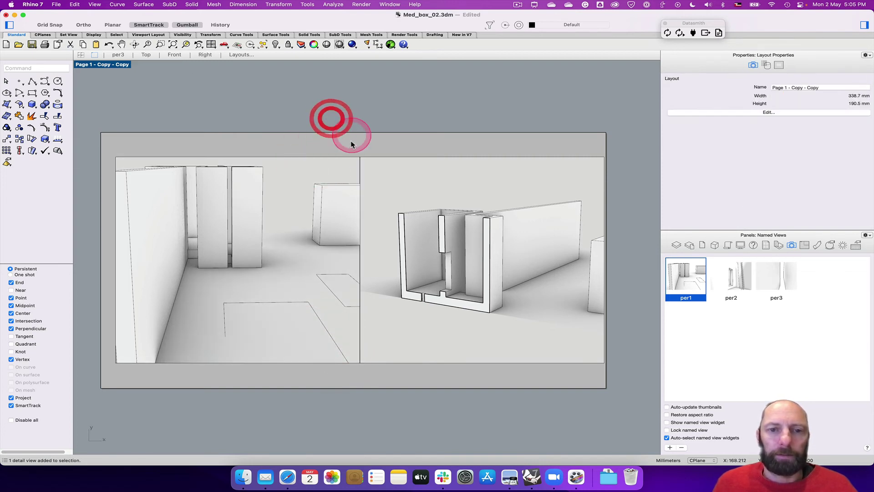
{"action": "left_click", "coordinate": [336, 161]}
{"action": "left_click", "coordinate": [361, 364]}
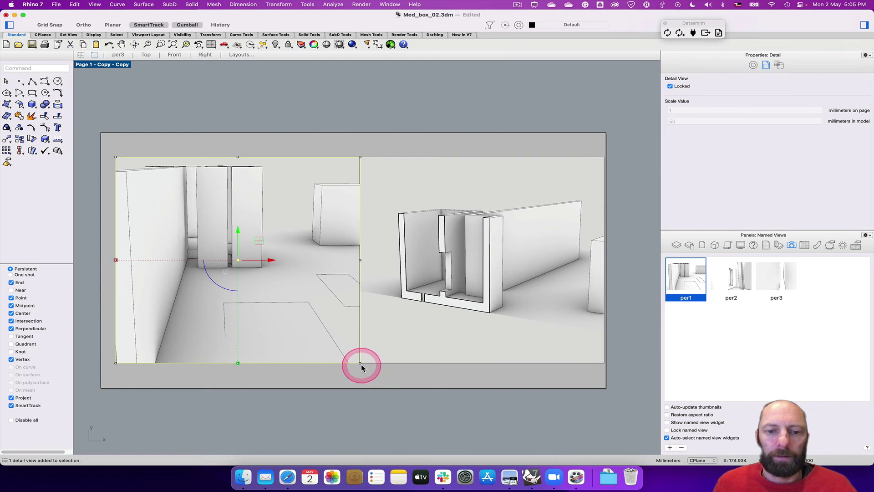
{"action": "left_click", "coordinate": [359, 363]}
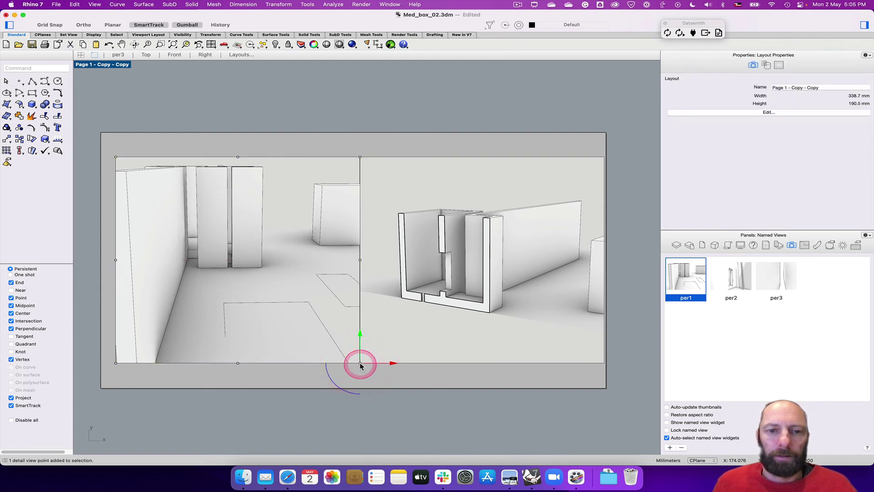
{"action": "left_click_drag", "start_coordinate": [360, 363], "coordinate": [297, 280]}
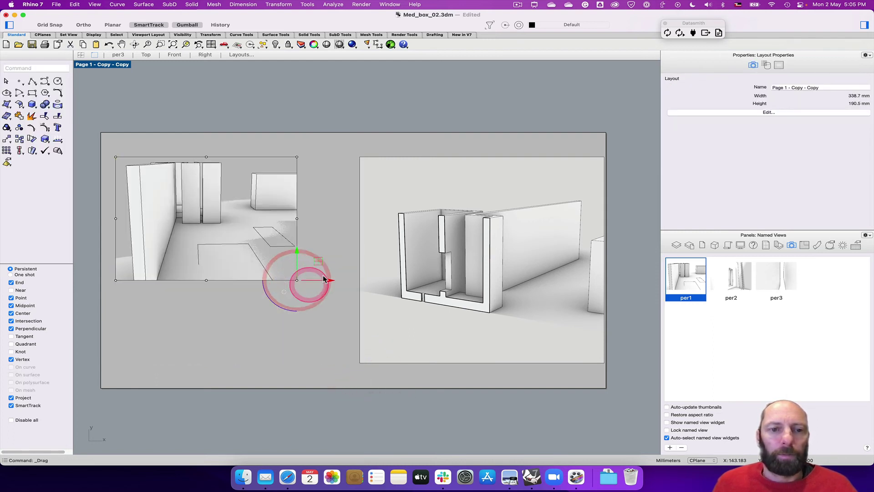
{"action": "left_click", "coordinate": [331, 173]}
Step: Shrink the Perspective detail from its lower-right corner to about half its width, matching the height of the per1 detail
{"action": "left_click", "coordinate": [432, 202]}
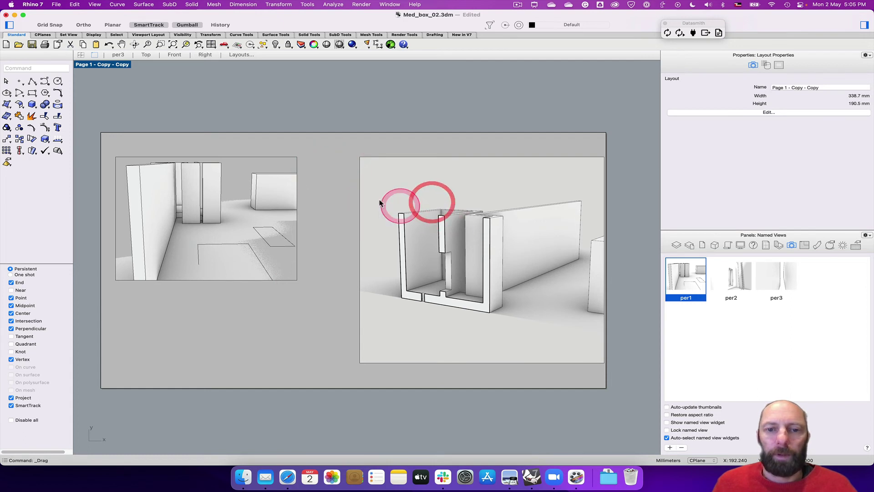
{"action": "left_click", "coordinate": [377, 158]}
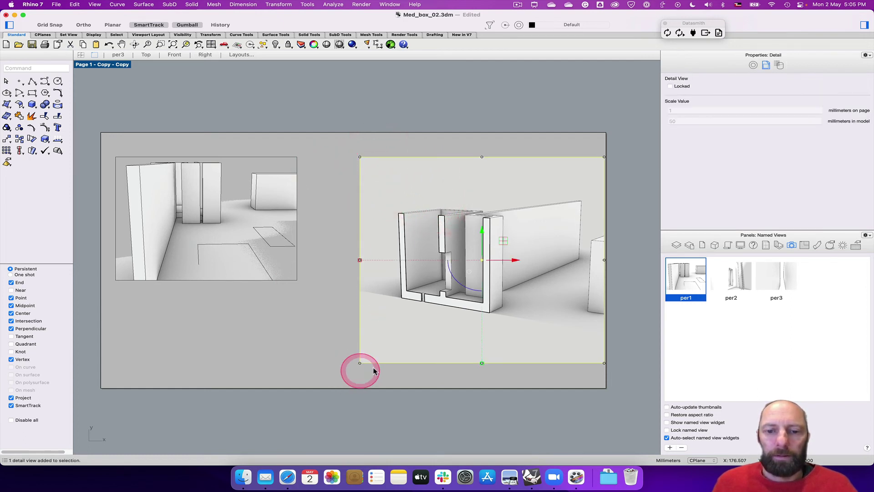
{"action": "left_click_drag", "start_coordinate": [604, 364], "coordinate": [481, 281]}
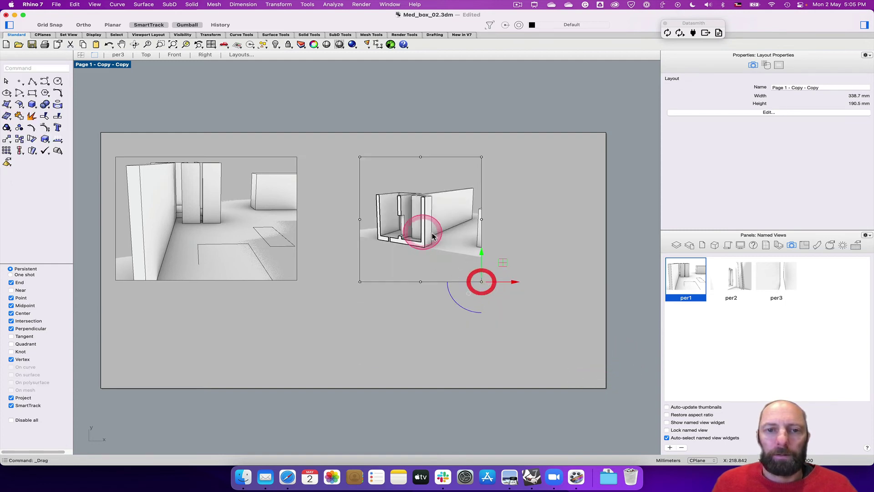
{"action": "left_click", "coordinate": [396, 236]}
{"action": "left_click_drag", "start_coordinate": [403, 185], "coordinate": [403, 184]}
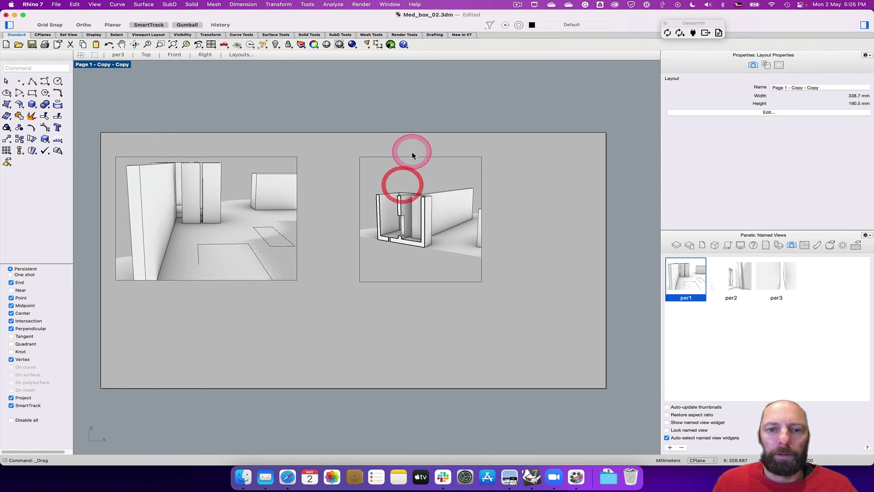
Step: Move the Perspective detail sideways until only a narrow gap separates it from the per1 detail
{"action": "left_click", "coordinate": [410, 157]}
{"action": "left_click_drag", "start_coordinate": [438, 157], "coordinate": [392, 157]}
{"action": "left_click", "coordinate": [393, 248]}
{"action": "left_click", "coordinate": [515, 242]}
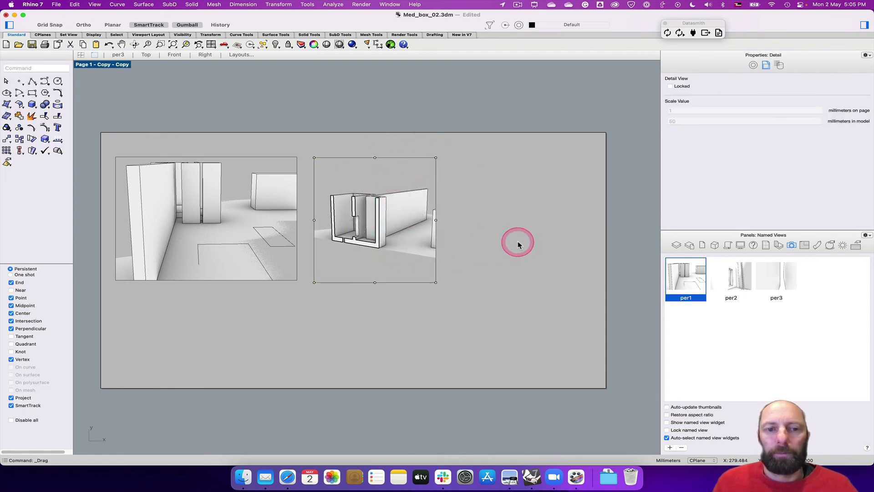
{"action": "left_click", "coordinate": [436, 220]}
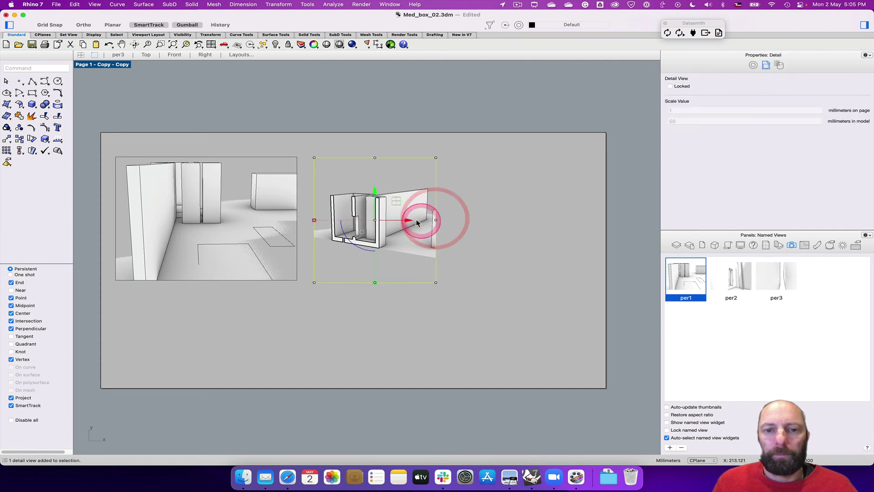
{"action": "left_click_drag", "start_coordinate": [408, 219], "coordinate": [455, 220]}
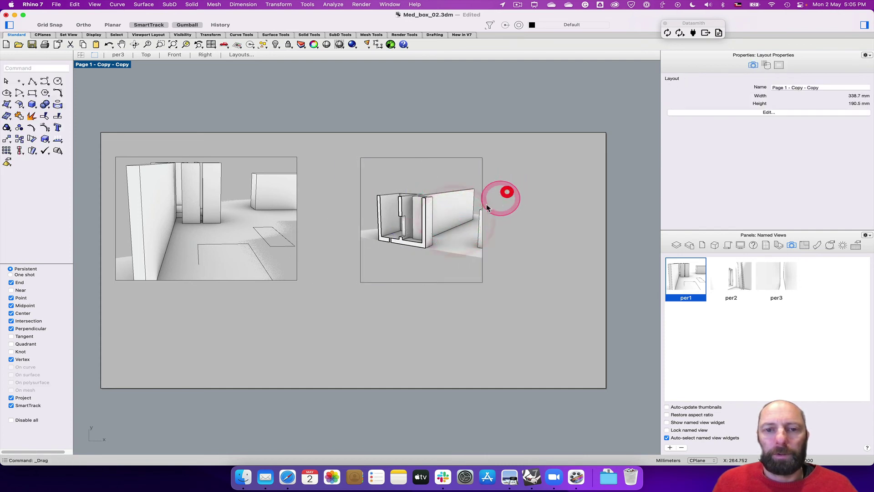
{"action": "left_click", "coordinate": [361, 221]}
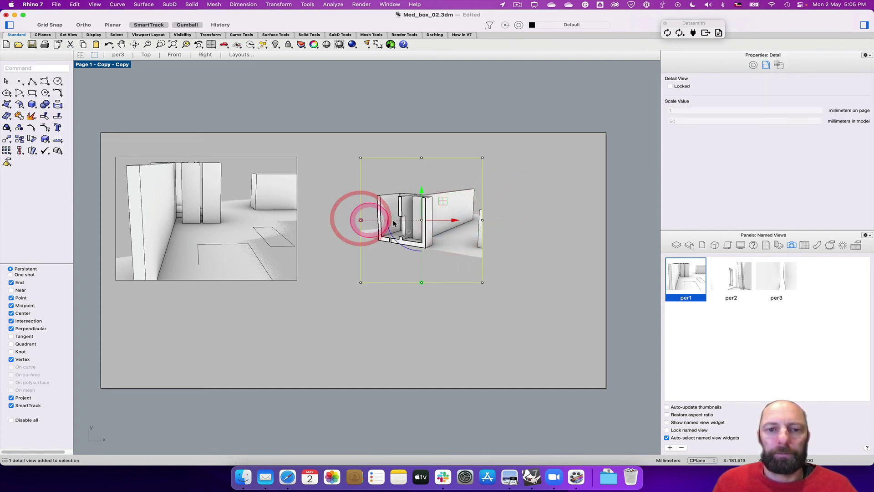
{"action": "left_click", "coordinate": [472, 222]}
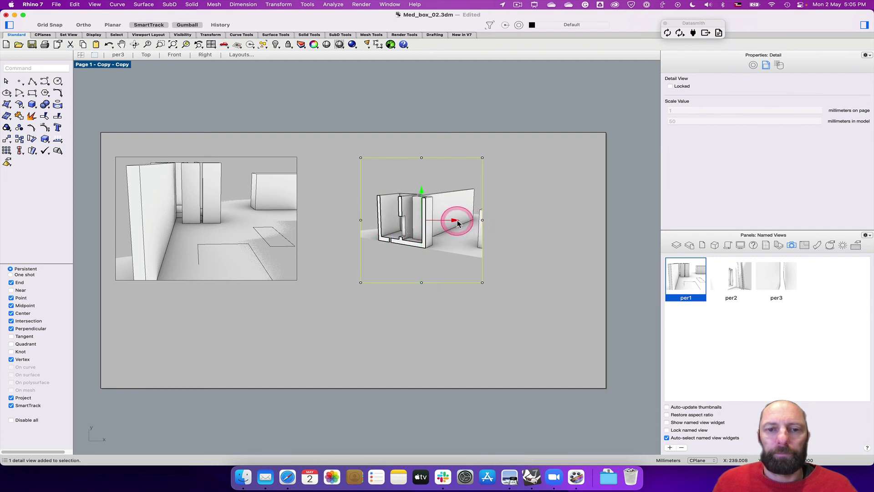
{"action": "left_click_drag", "start_coordinate": [457, 223], "coordinate": [415, 222]}
{"action": "left_click", "coordinate": [526, 222]}
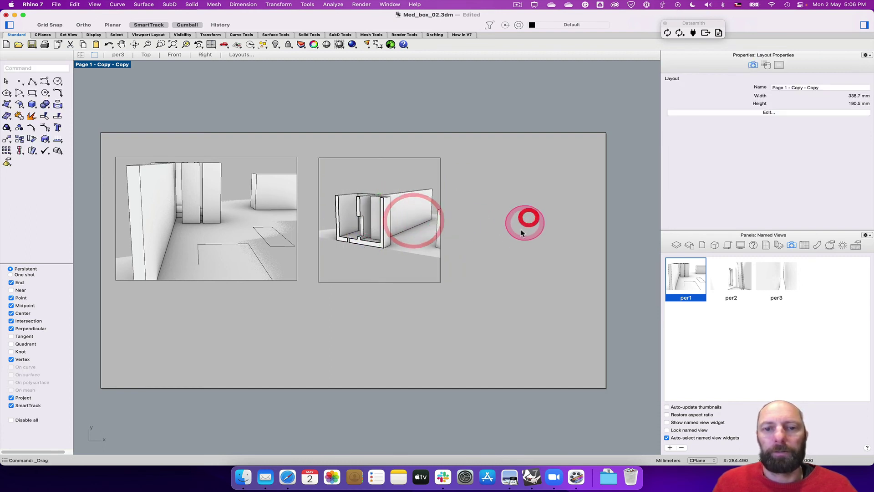
Step: Restore the named view per2 in the Perspective detail and return to the layout page
{"action": "left_click", "coordinate": [386, 216]}
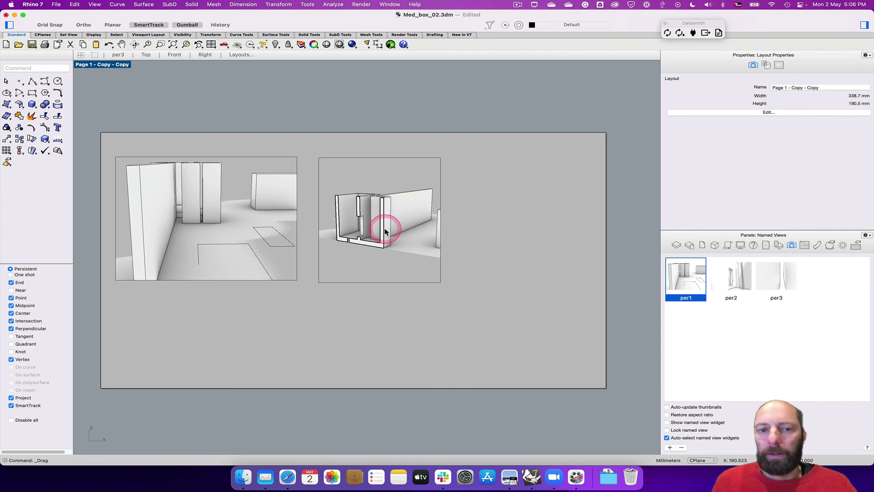
{"action": "left_click", "coordinate": [385, 230]}
{"action": "double_click", "coordinate": [735, 274]}
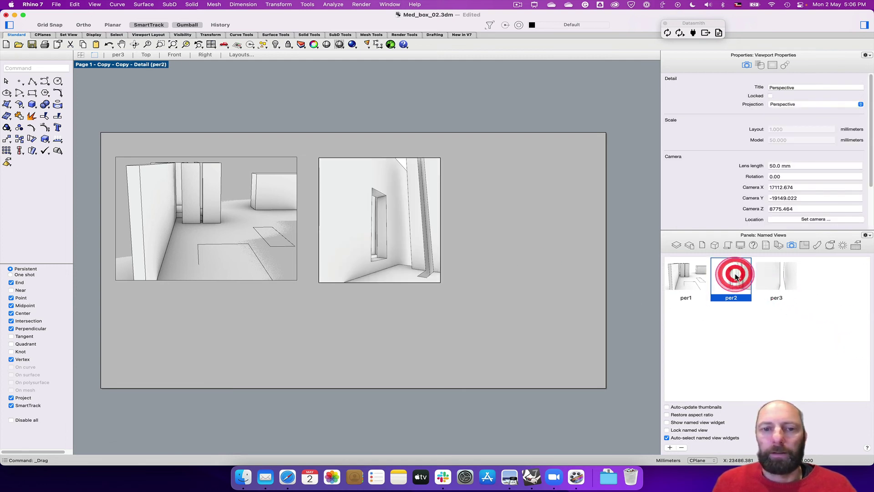
{"action": "left_click", "coordinate": [438, 221]}
{"action": "left_click", "coordinate": [496, 226]}
{"action": "left_click", "coordinate": [507, 195]}
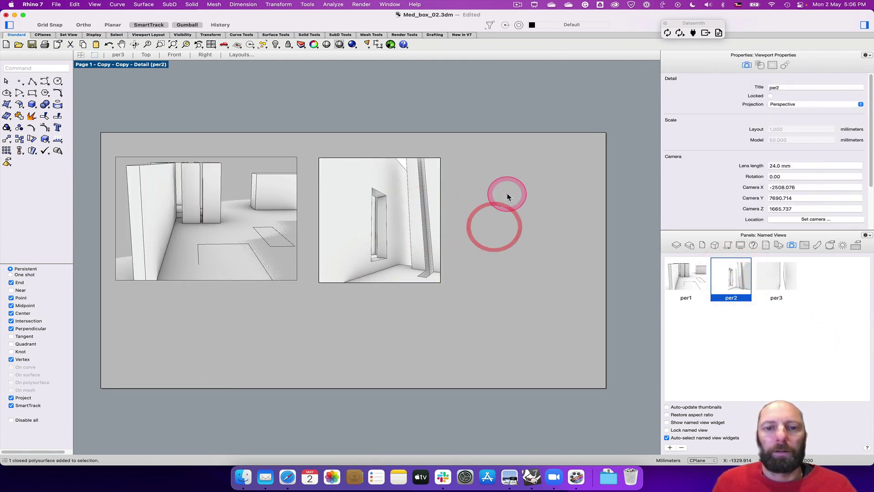
{"action": "left_click", "coordinate": [519, 199]}
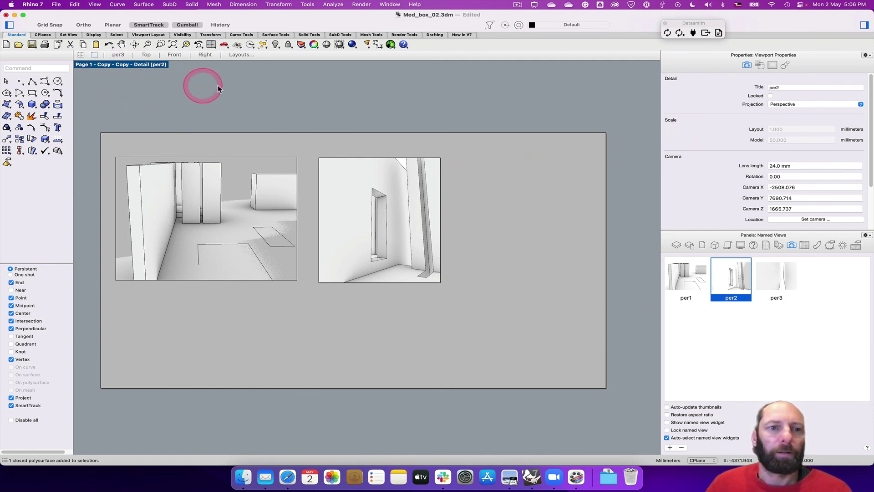
{"action": "left_click", "coordinate": [496, 195]}
{"action": "left_click", "coordinate": [517, 199]}
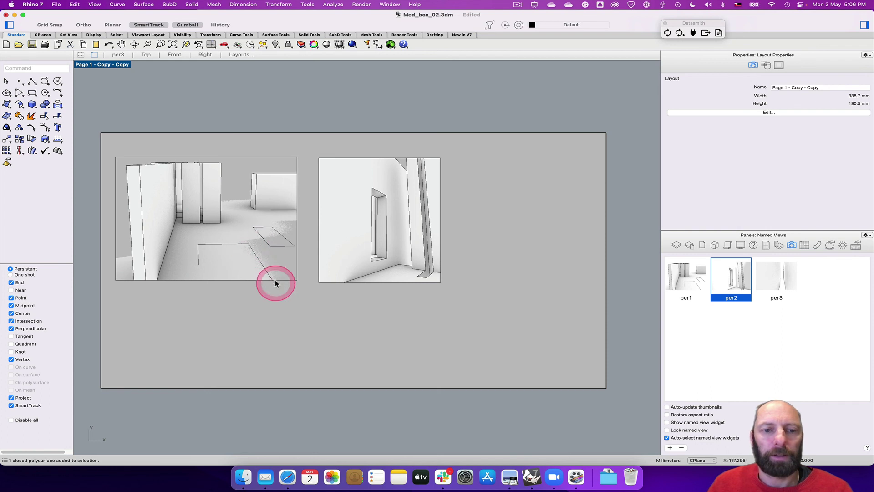
Step: Delete the open curve and the closed curve lying on the ground in the per1 detail and return to the layout
{"action": "double_click", "coordinate": [233, 250]}
{"action": "left_click", "coordinate": [223, 247]}
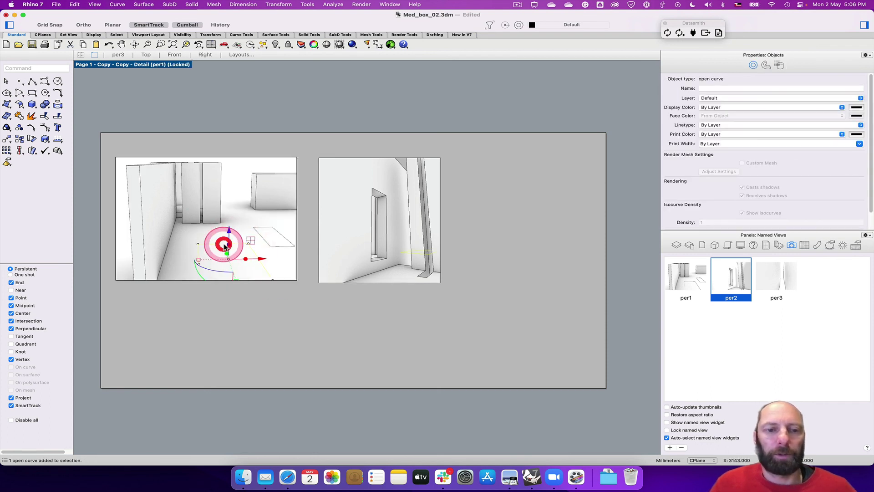
{"action": "key", "text": "BackSpace"}
{"action": "left_click", "coordinate": [262, 238]}
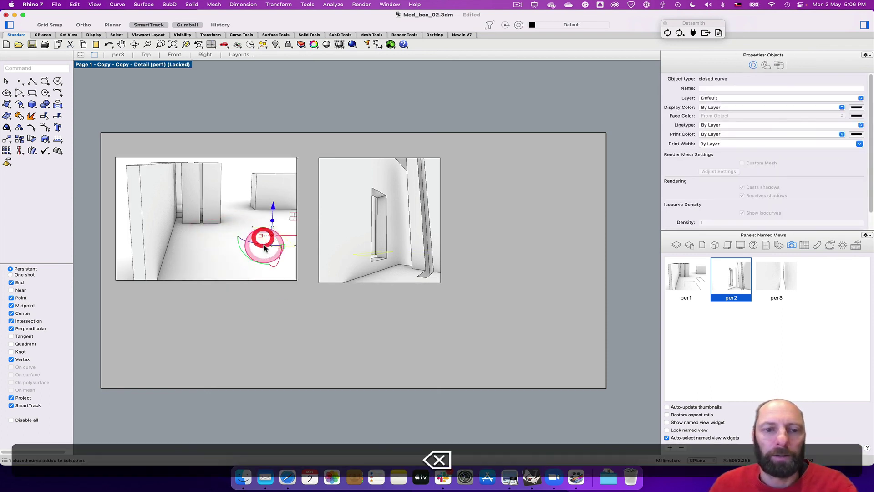
{"action": "key", "text": "BackSpace"}
{"action": "double_click", "coordinate": [490, 207]}
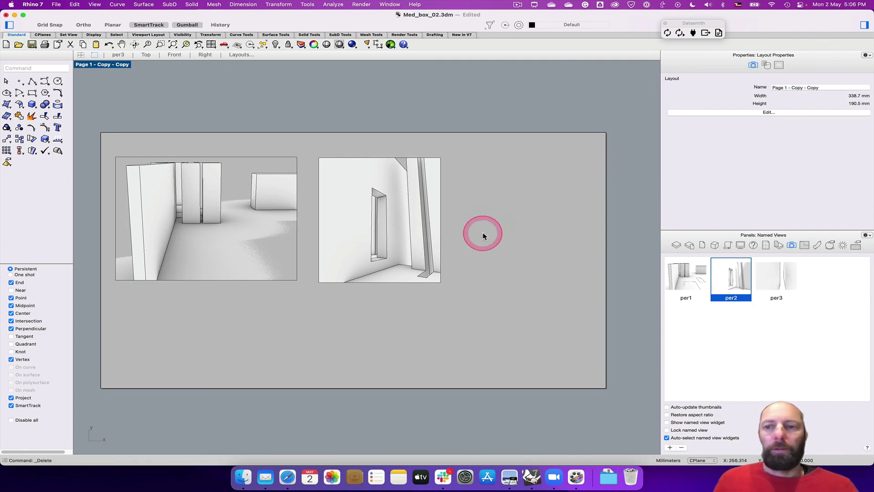